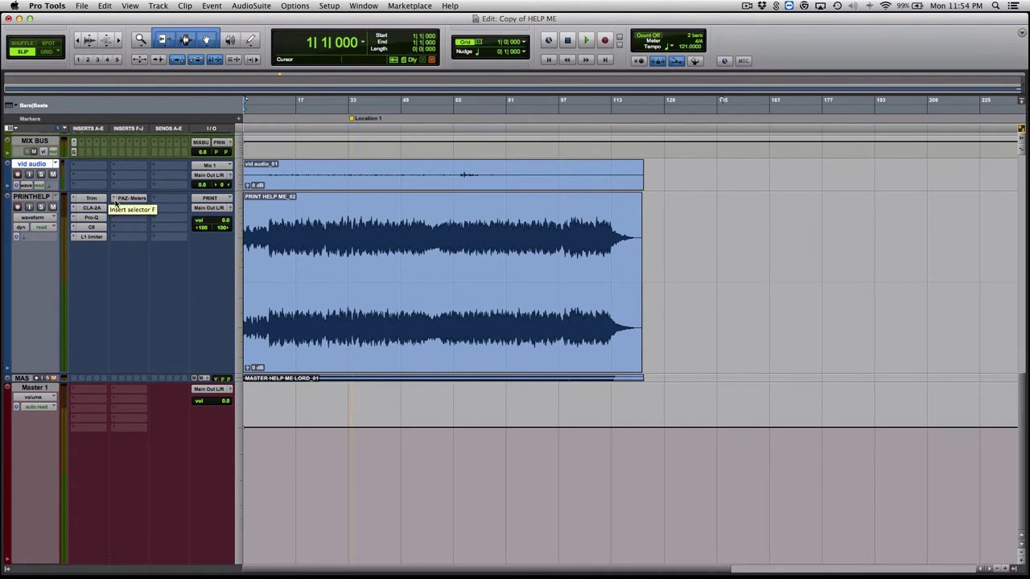
Open PAZ Meters on the PRINT HELP ME track and play the mix to check its level.
click(122, 198)
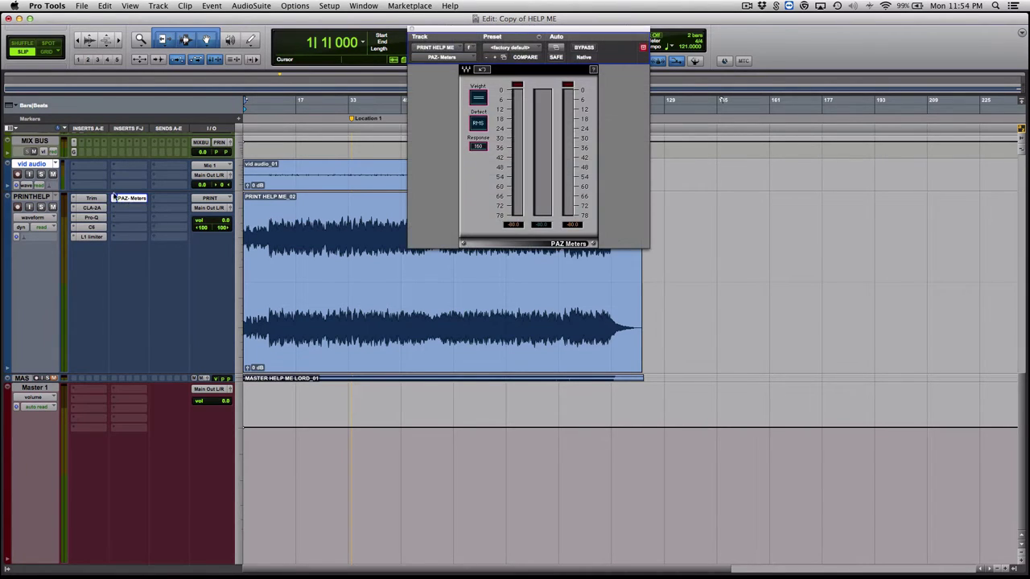
drag(517, 29, 865, 8)
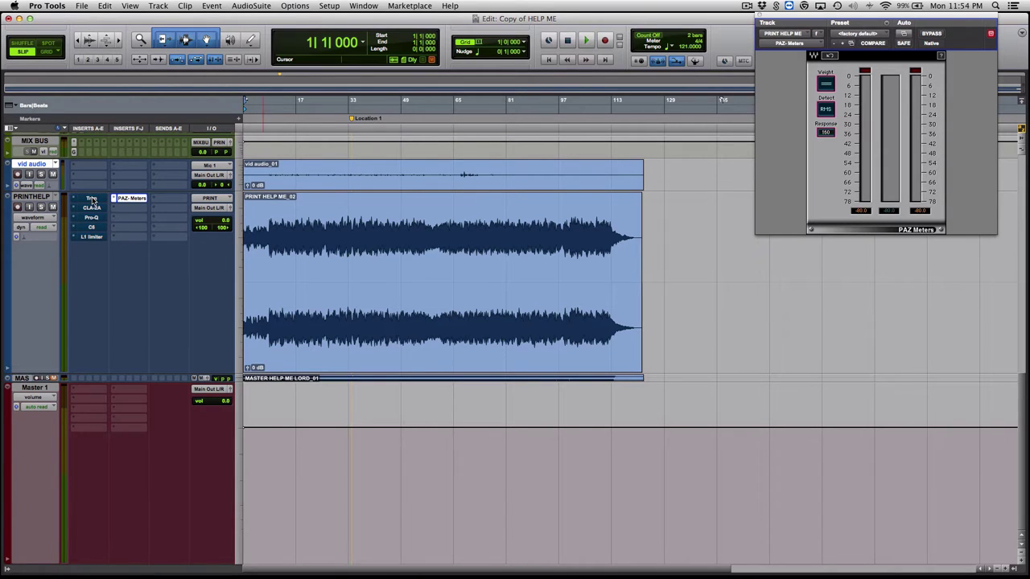
key(space)
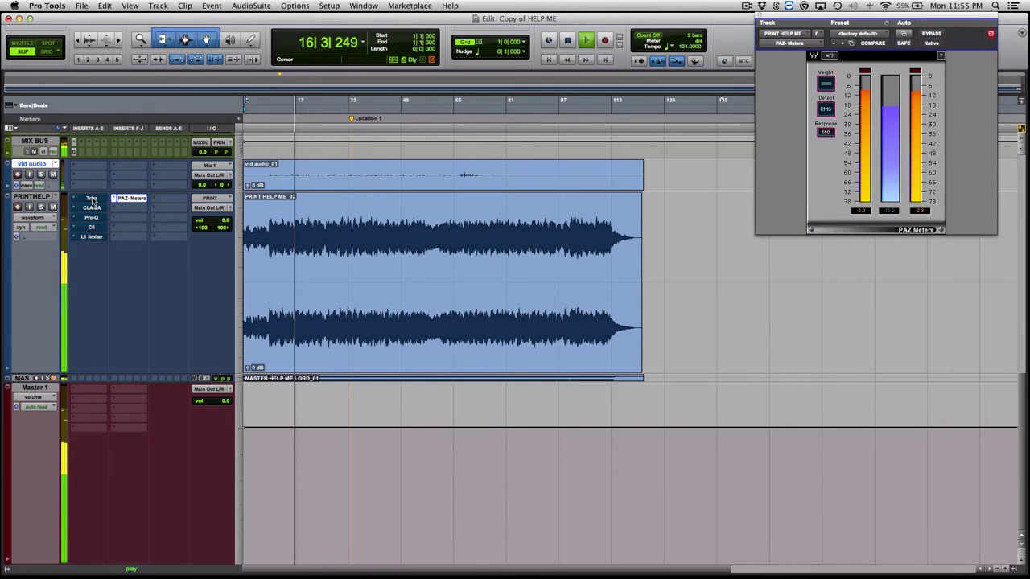
key(space)
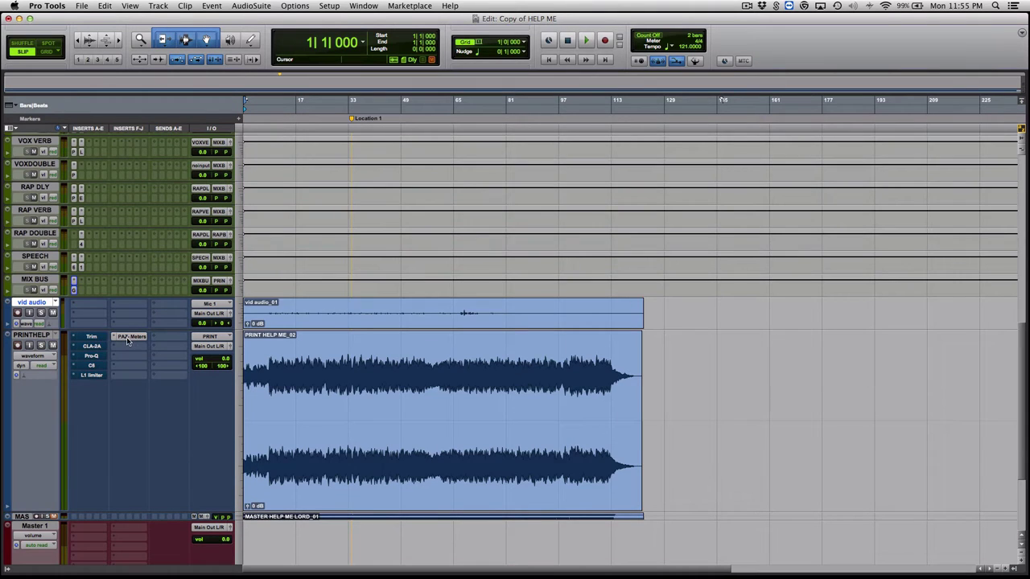
Reopen PAZ Meters, replay the song's opening to check the left, right and RMS levels, and place the meter beside the clips.
click(129, 337)
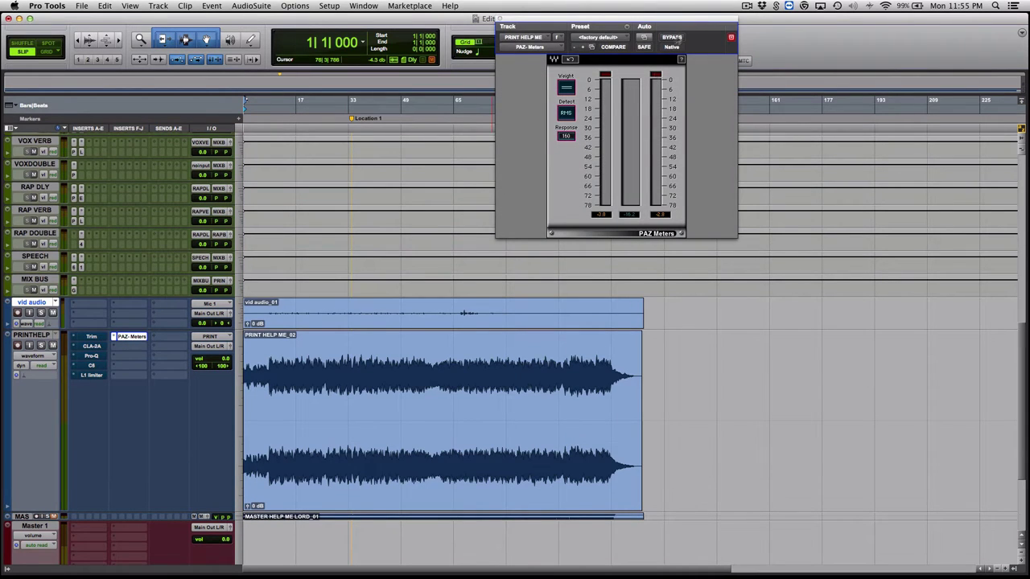
drag(683, 21, 804, 17)
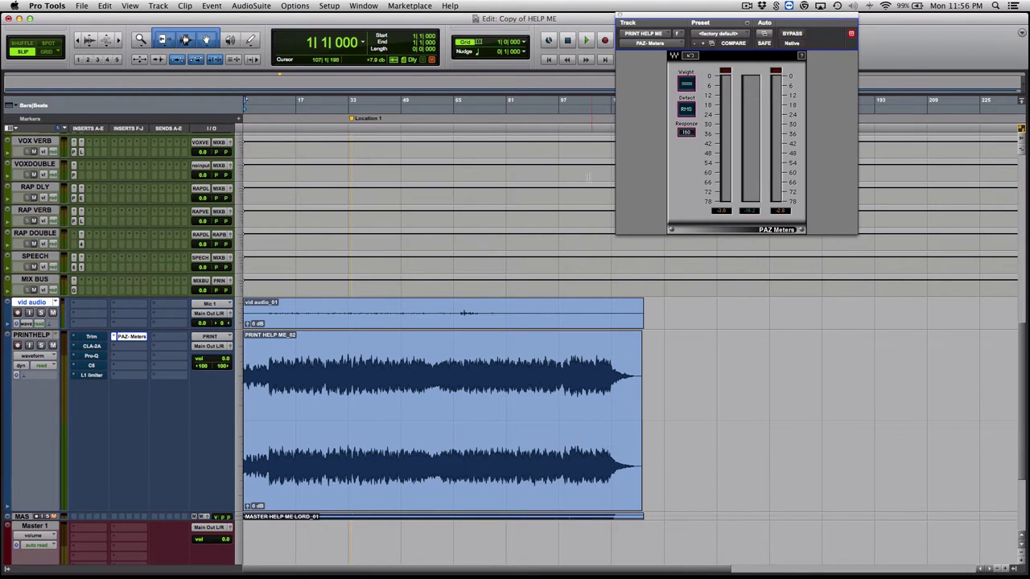
click(685, 111)
key(space)
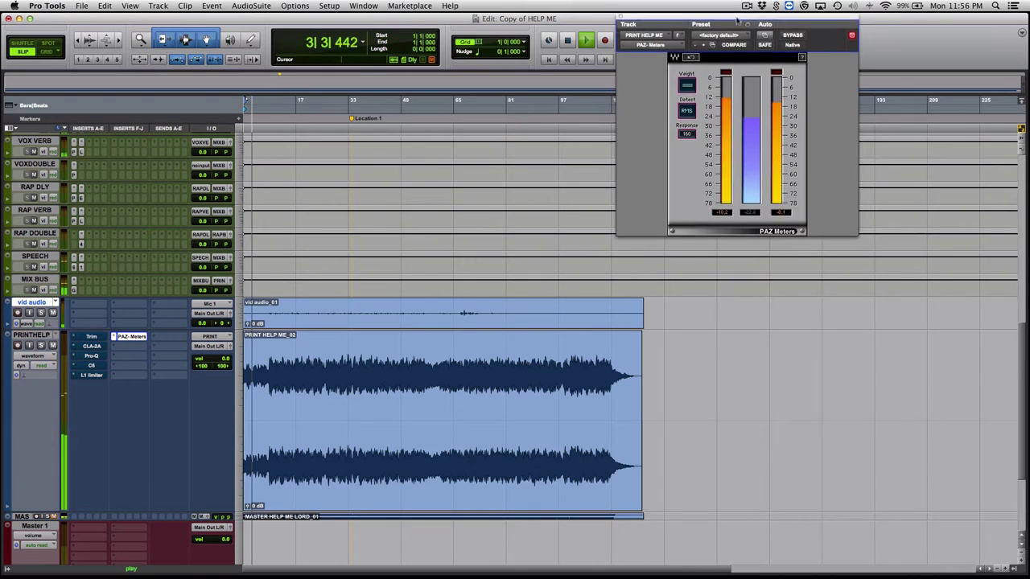
drag(735, 12, 788, 308)
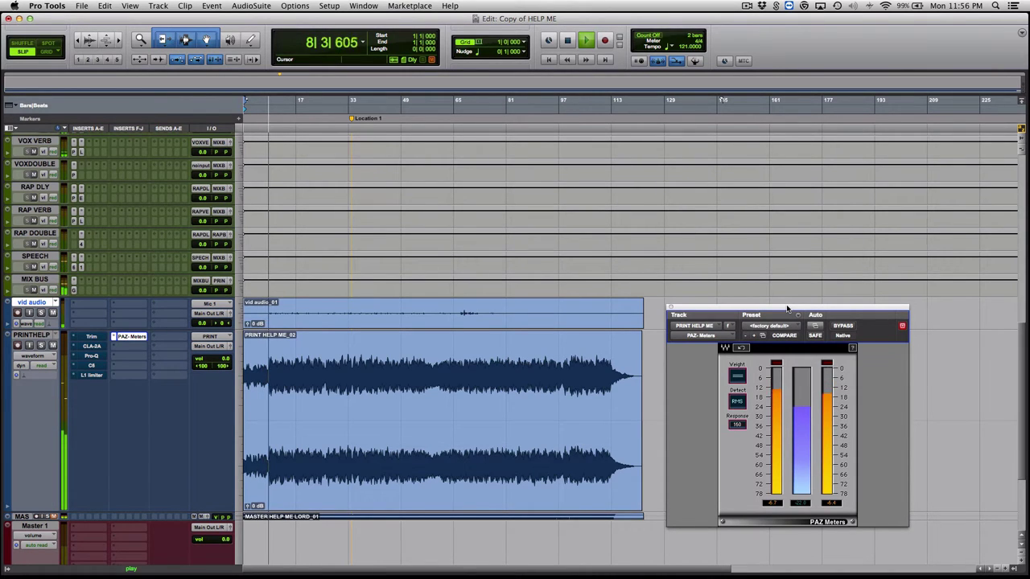
key(space)
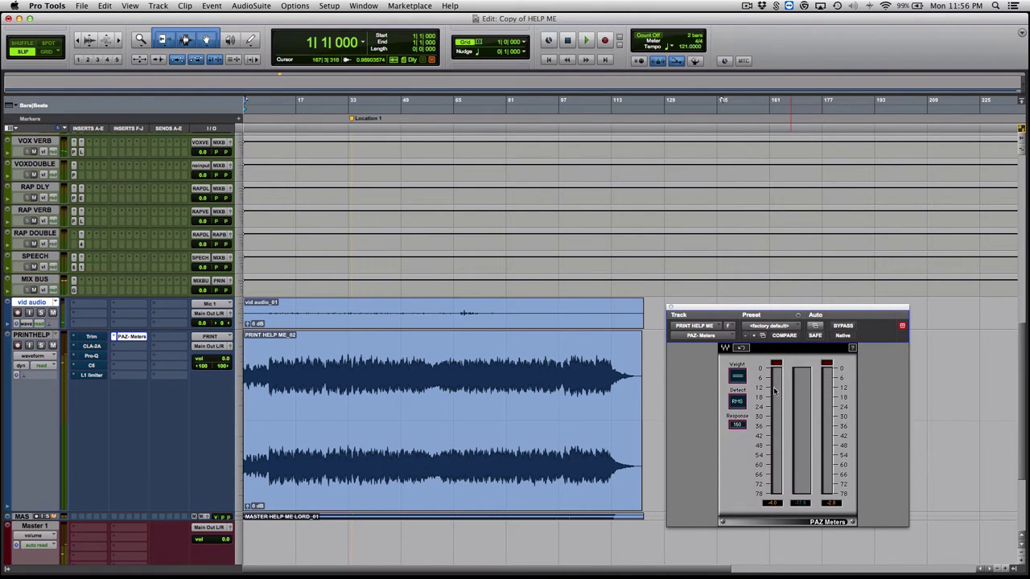
Activate the Trim plug-in on the PRINT HELP ME track, audition it at 0.0 dB, and set its gain to -3.5 dB.
click(91, 338)
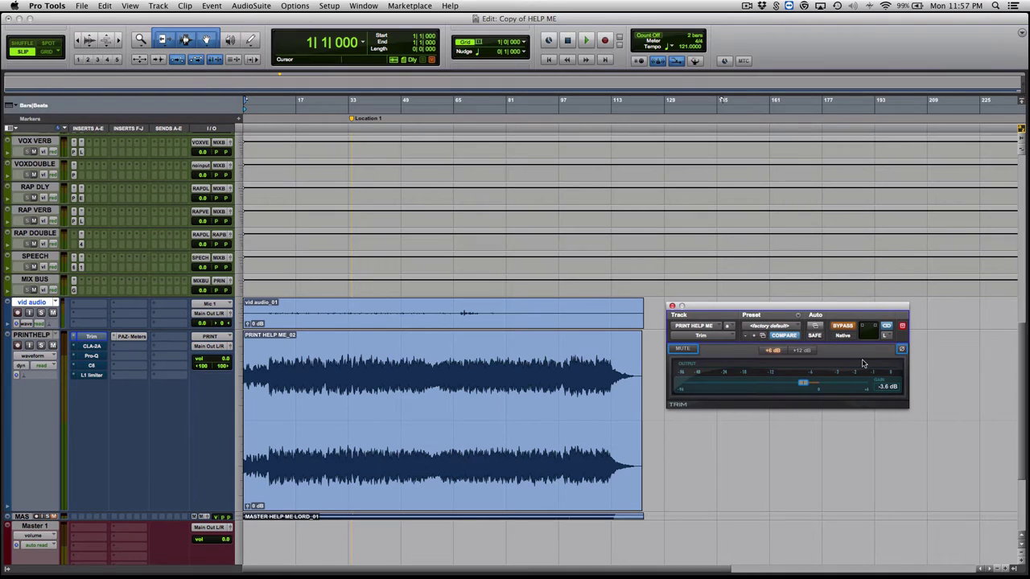
drag(808, 384, 823, 386)
alt+click(821, 387)
key(space)
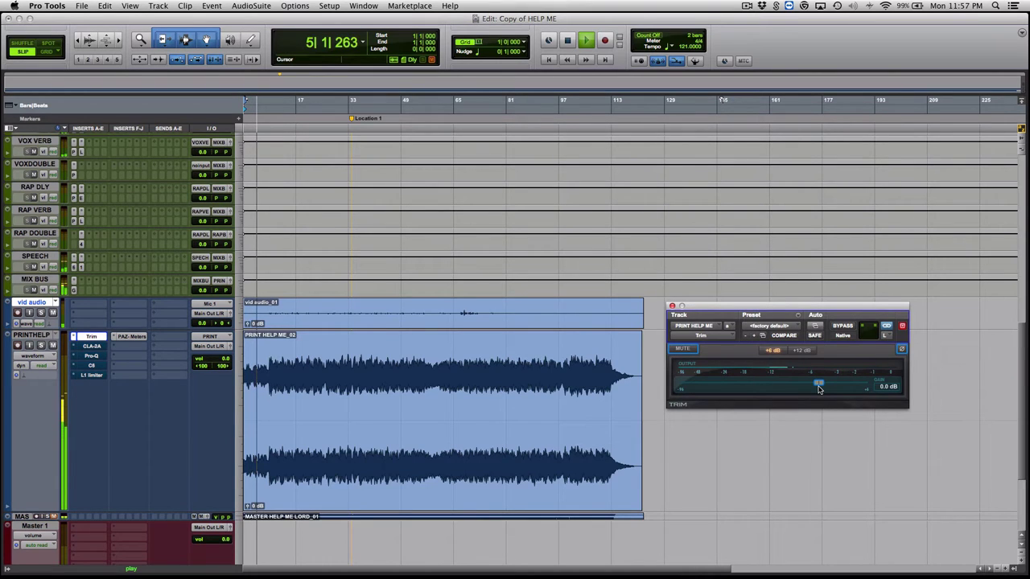
key(space)
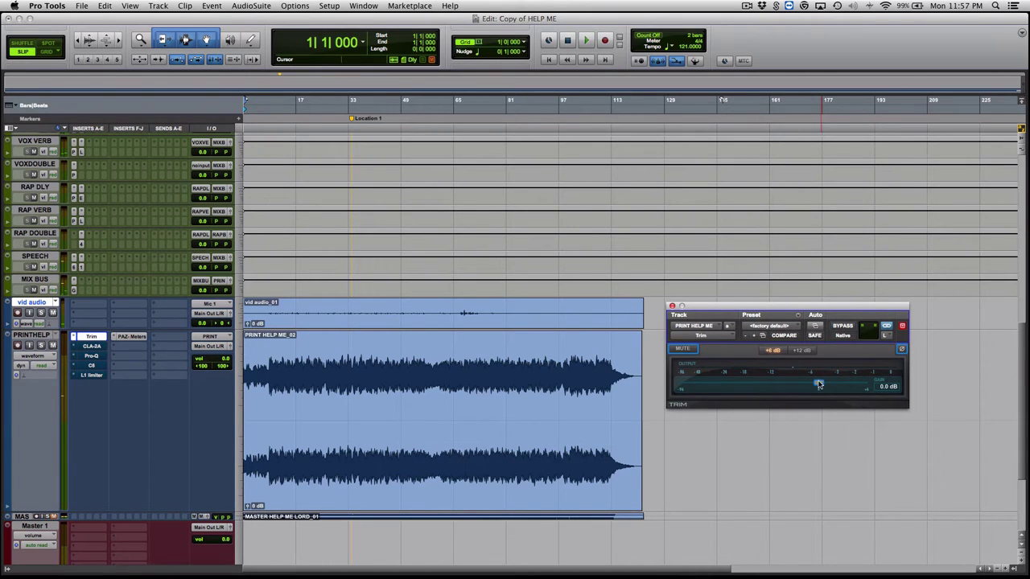
drag(813, 386, 810, 385)
click(672, 305)
Play the mix with PAZ Meters open, placed above the empty area past the clips.
key(space)
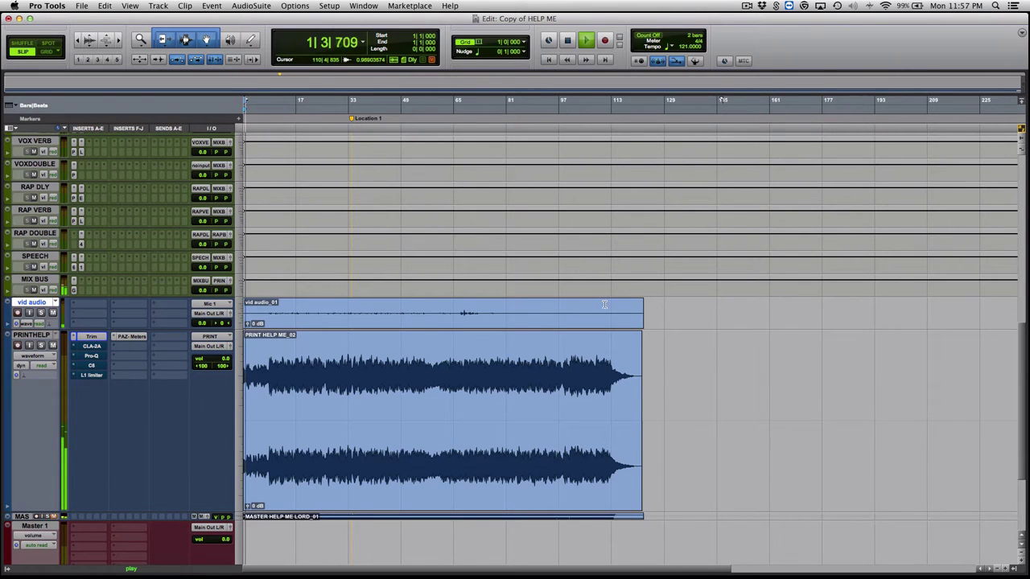
click(131, 336)
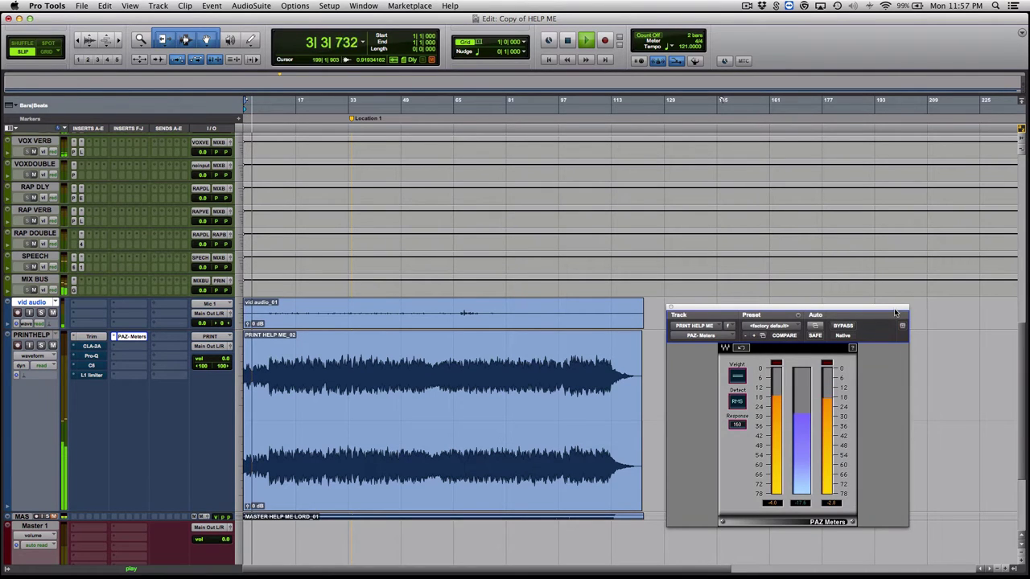
drag(895, 312, 1000, 56)
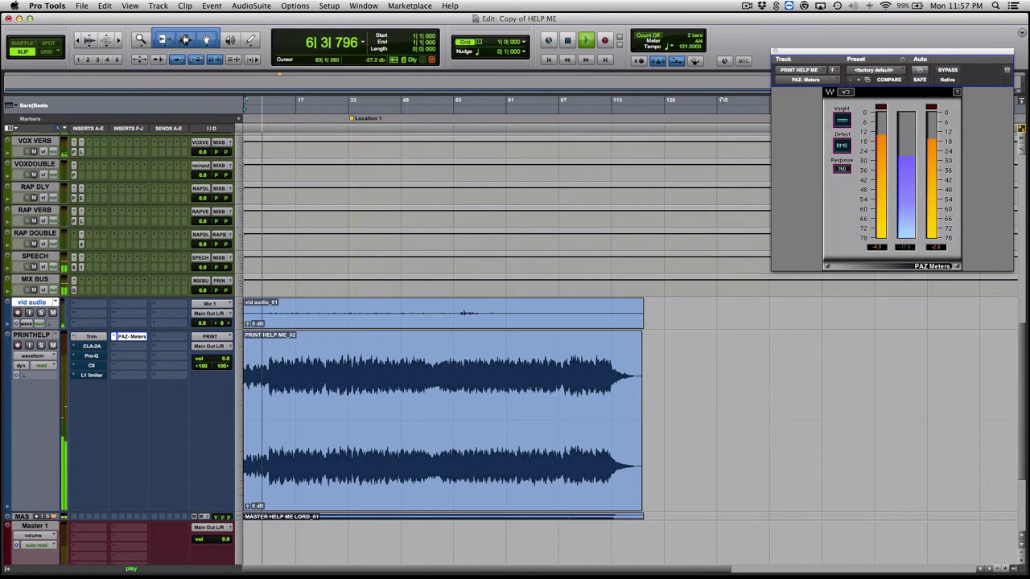
Compare the mix levels on PAZ Meters with Trim active and bypassed, leaving Trim active and closing it.
click(87, 338)
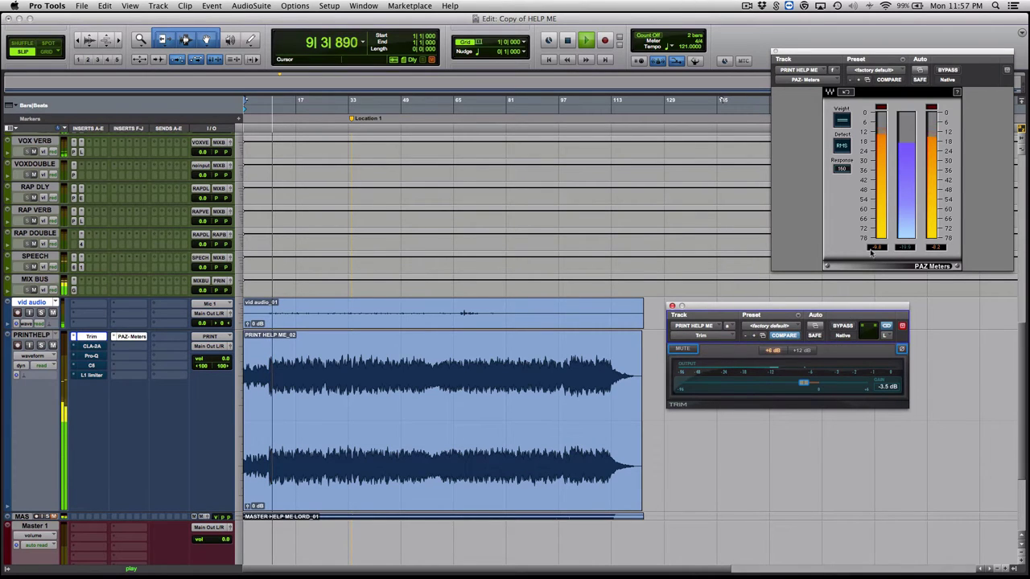
click(843, 325)
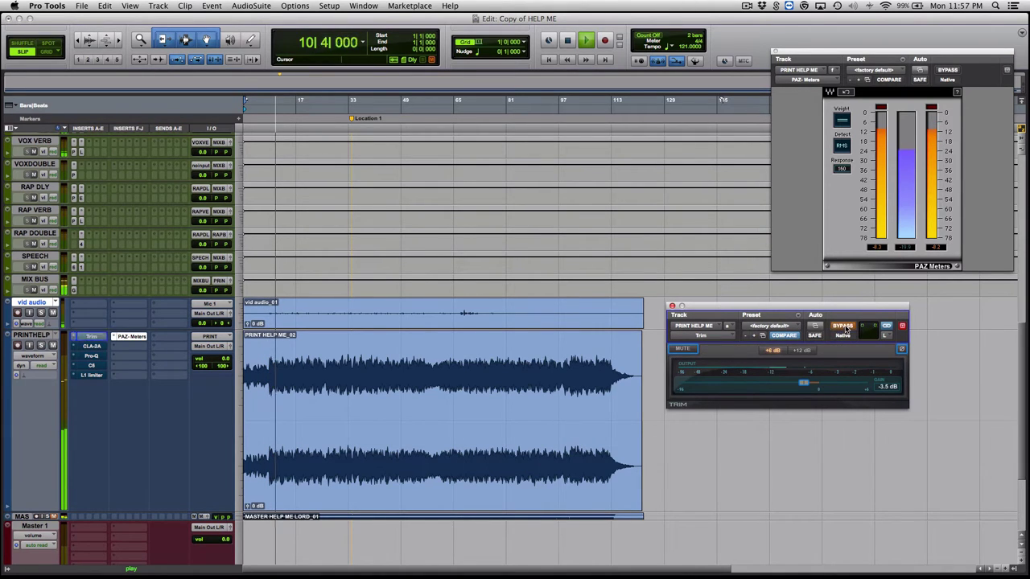
click(844, 326)
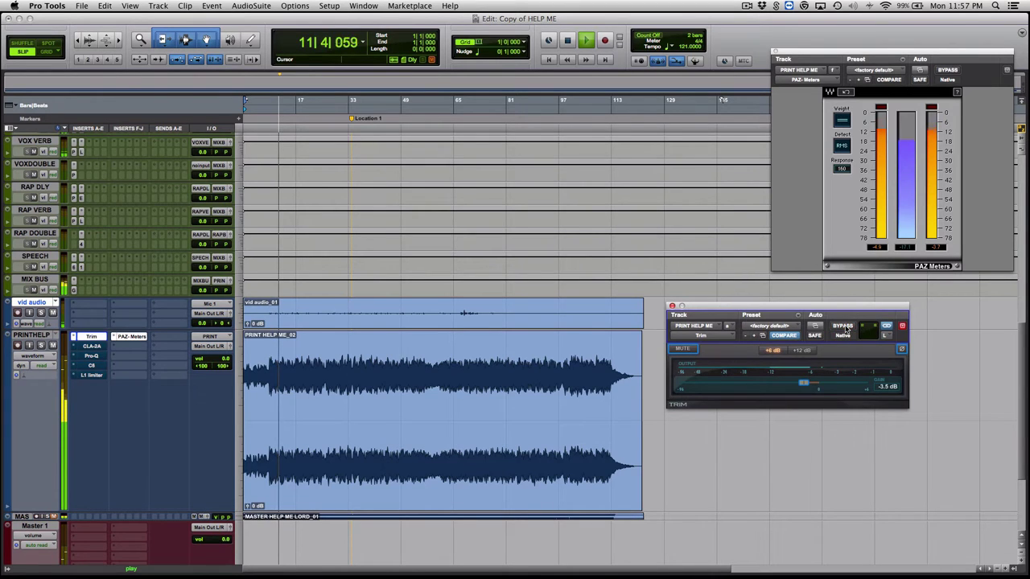
click(843, 326)
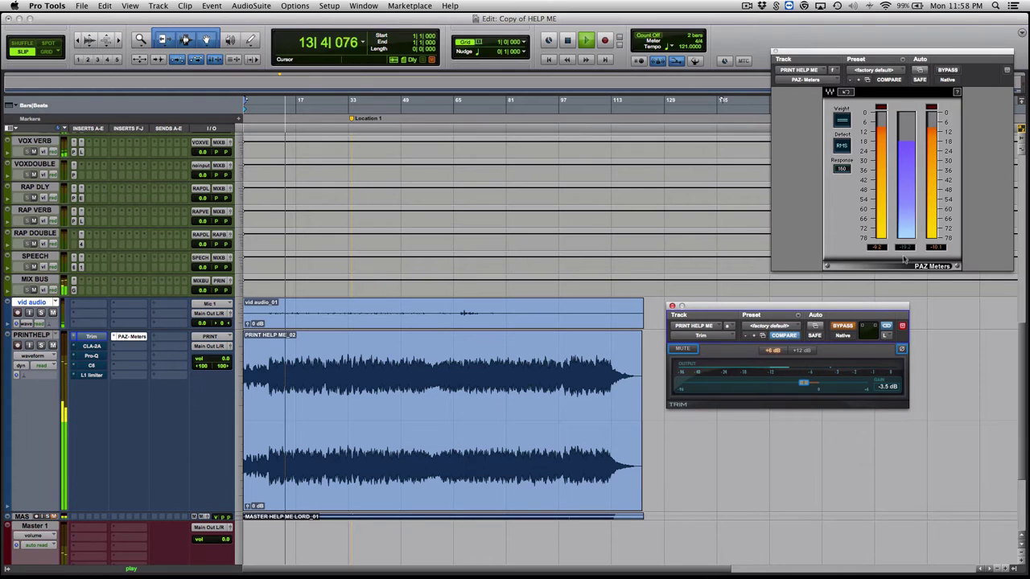
click(850, 328)
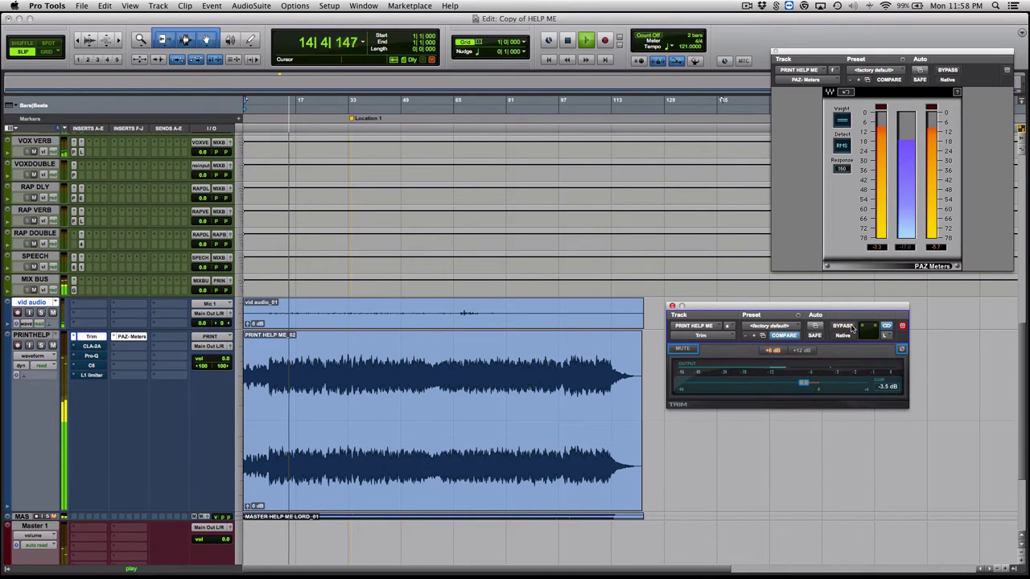
key(space)
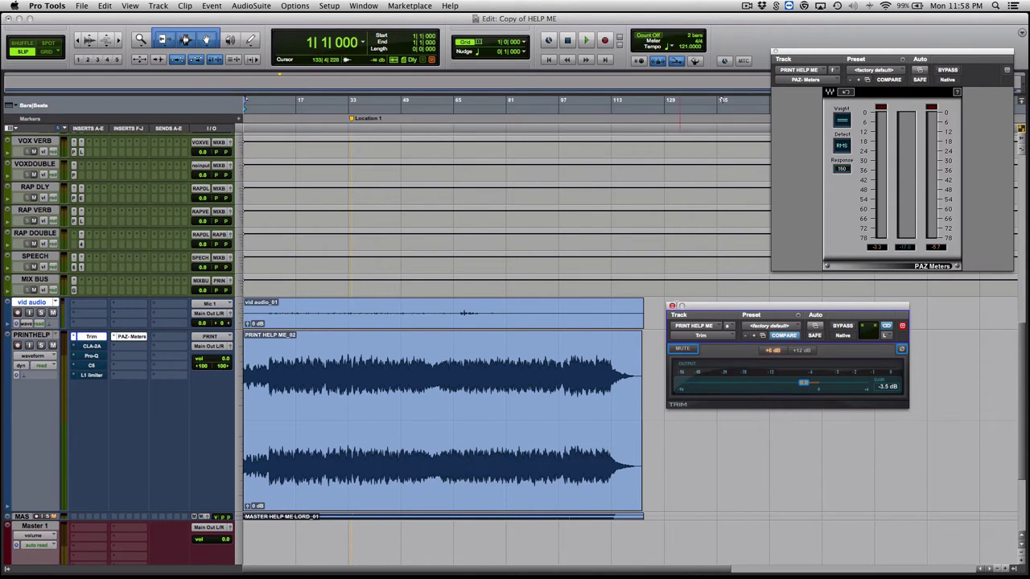
click(672, 307)
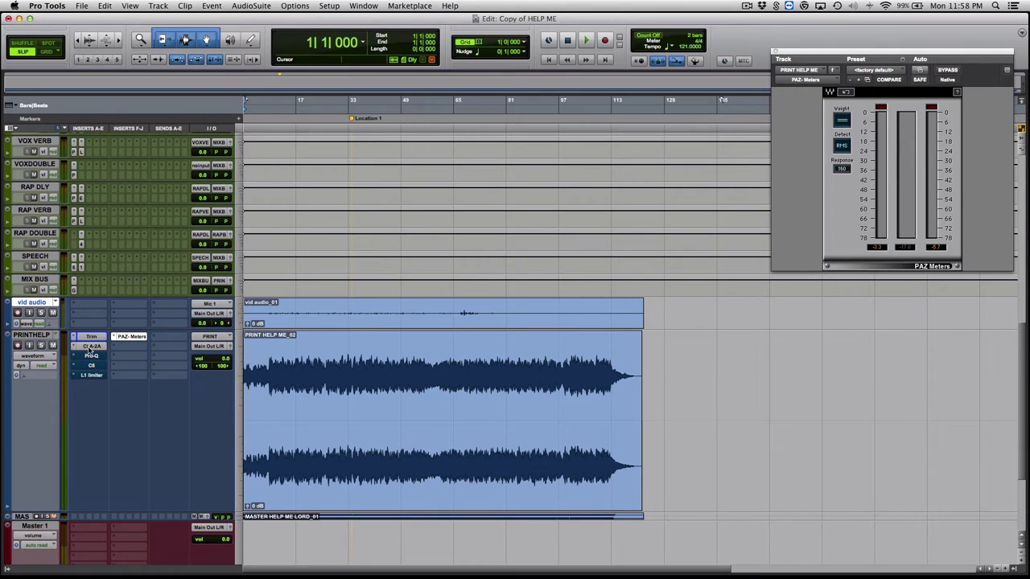
Open the CLA-2A compressor on the PRINT HELP ME track beside the meters and start playback.
click(87, 347)
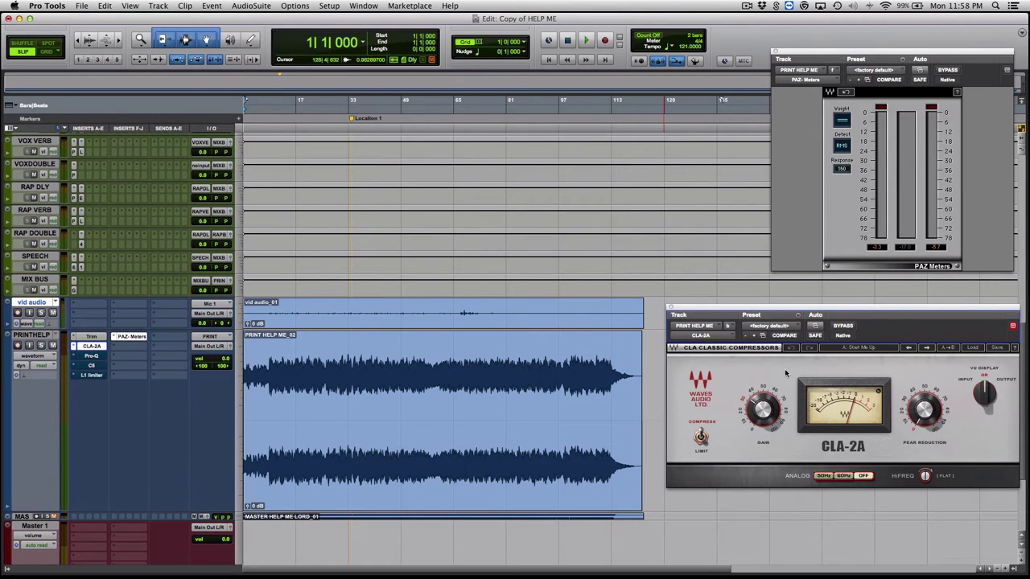
drag(874, 308, 609, 168)
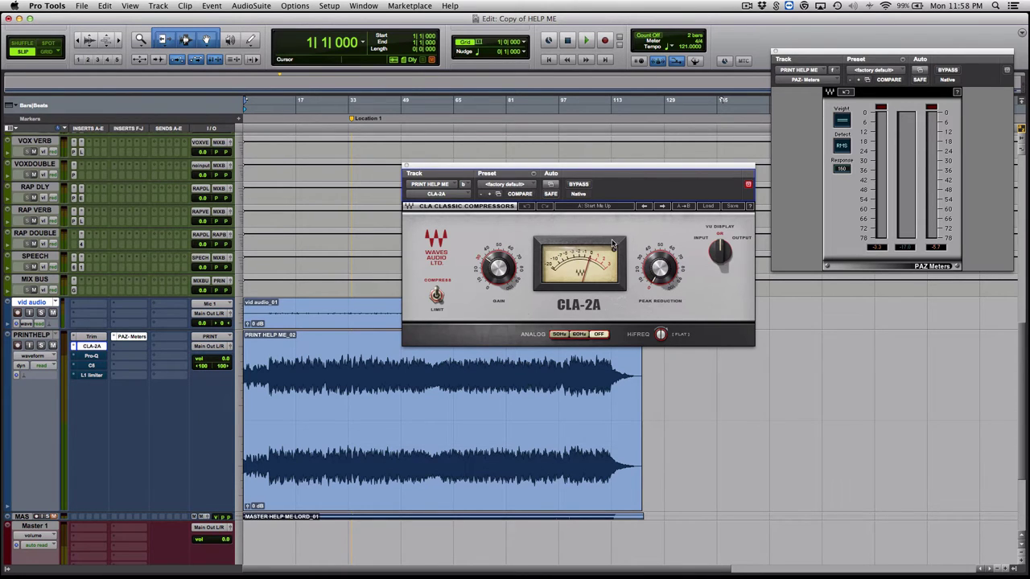
key(space)
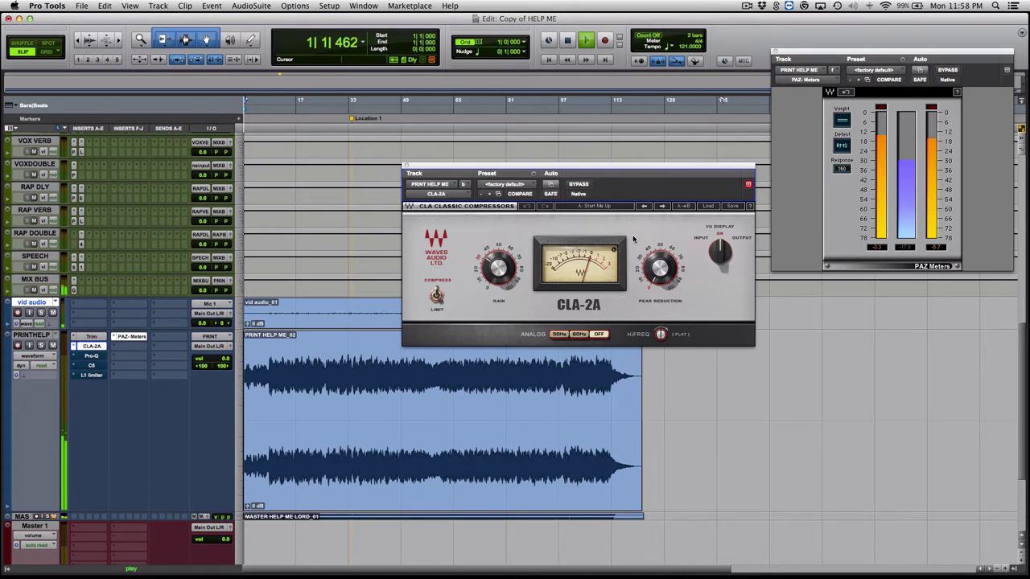
Compare the playing mix with CLA-2A bypassed and active, leave it active, and close the compressor after stopping playback.
click(582, 186)
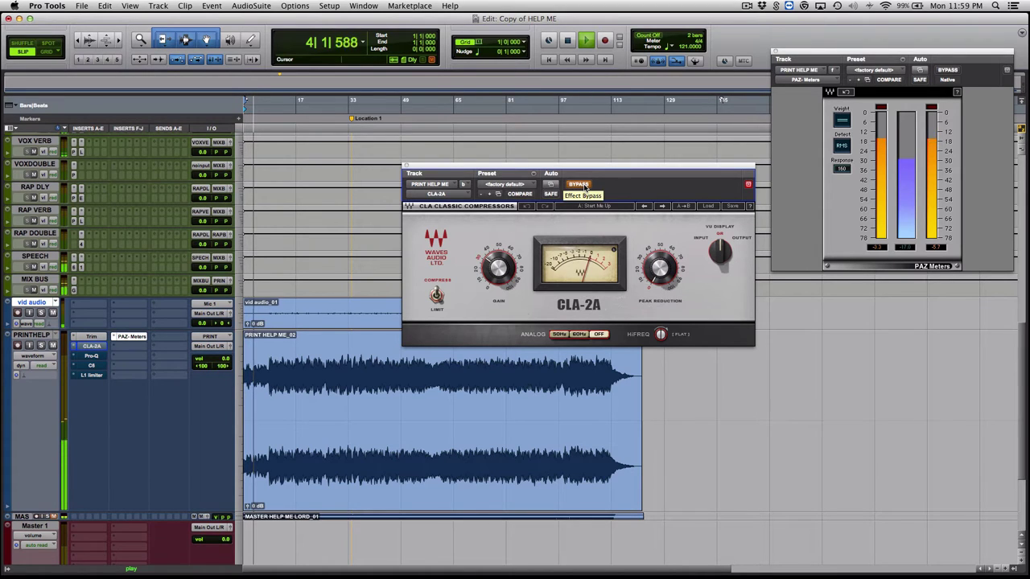
click(582, 186)
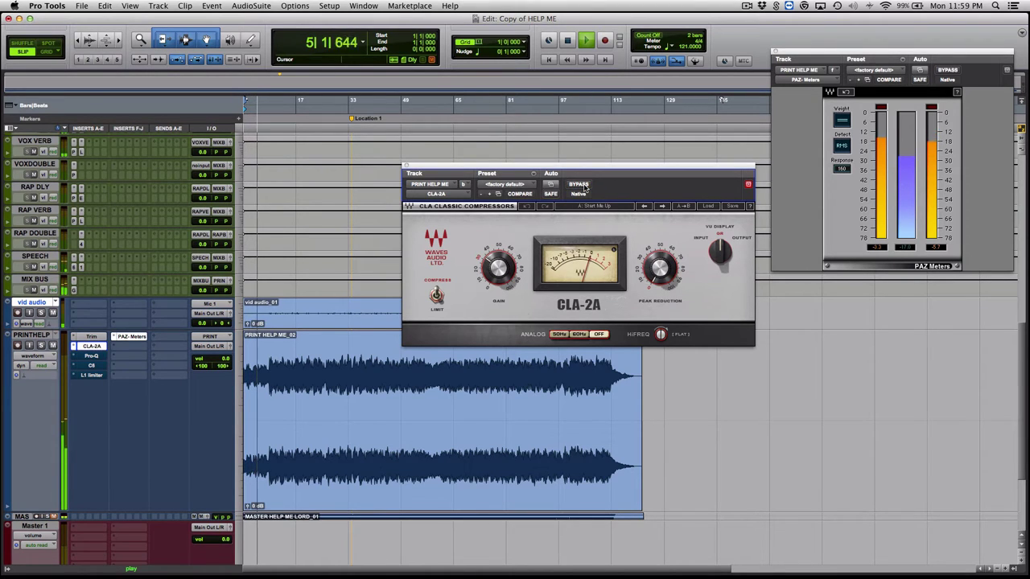
click(583, 186)
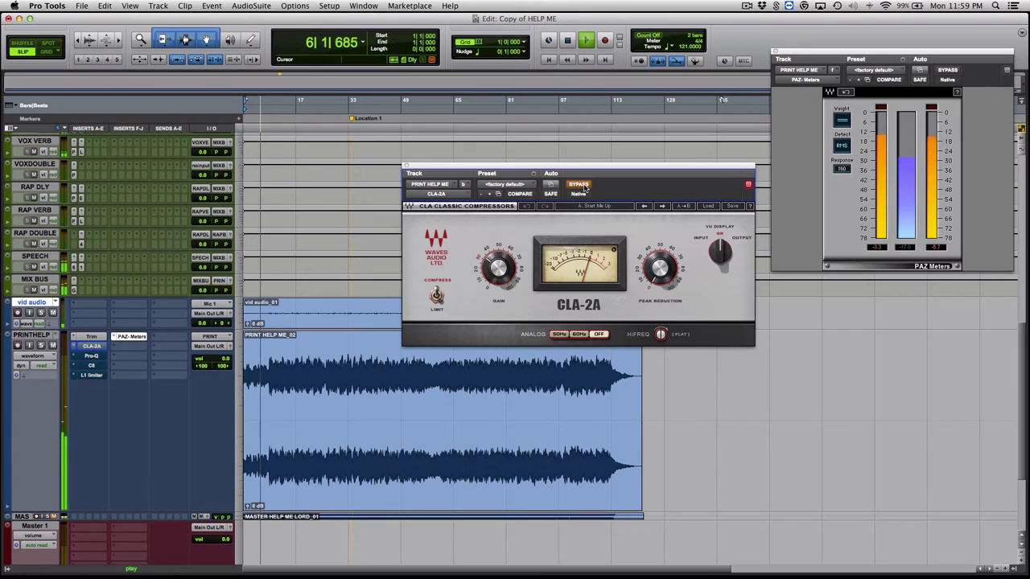
click(585, 186)
click(584, 186)
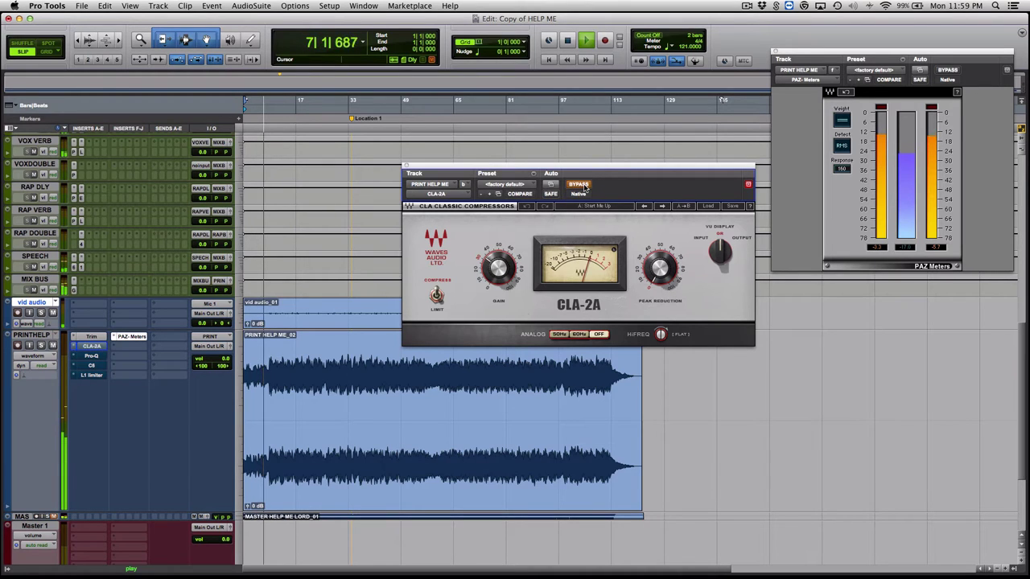
click(585, 185)
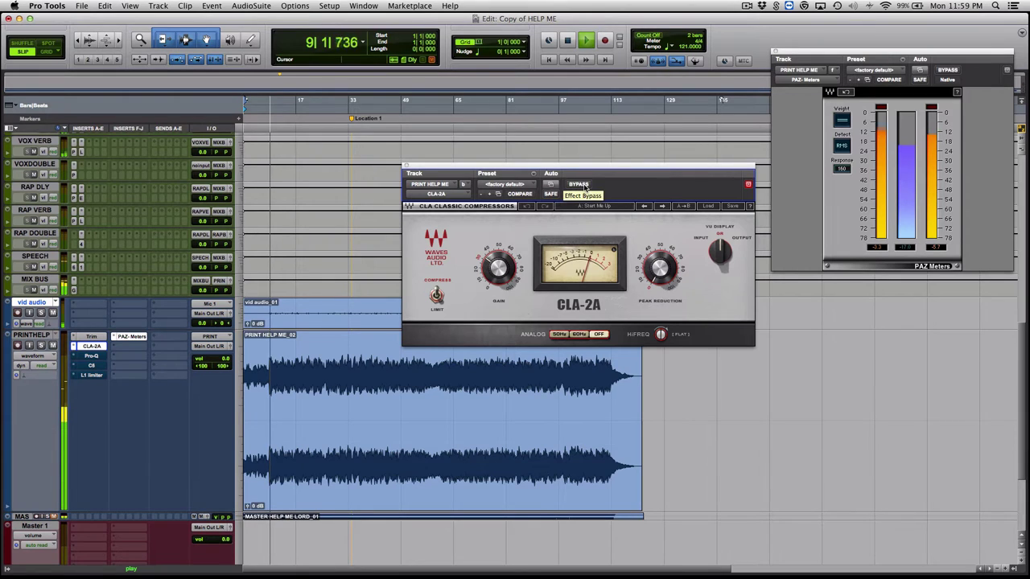
click(584, 186)
click(585, 186)
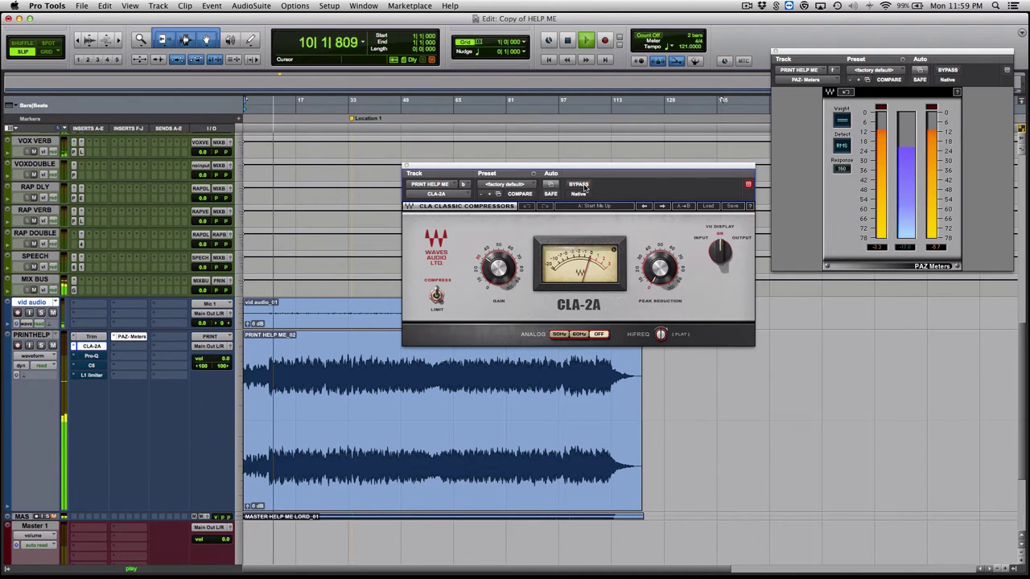
click(584, 186)
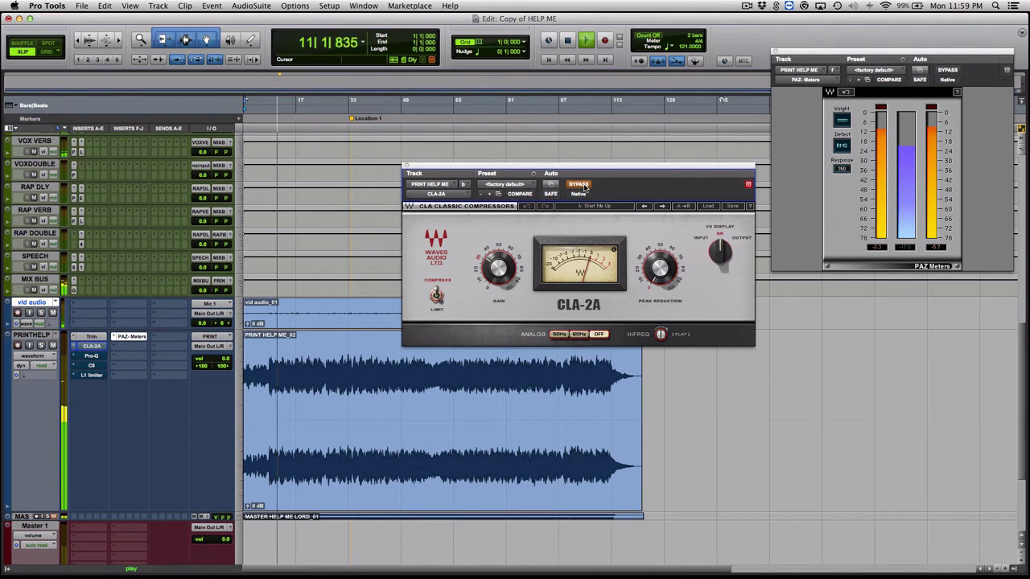
click(584, 186)
click(584, 186)
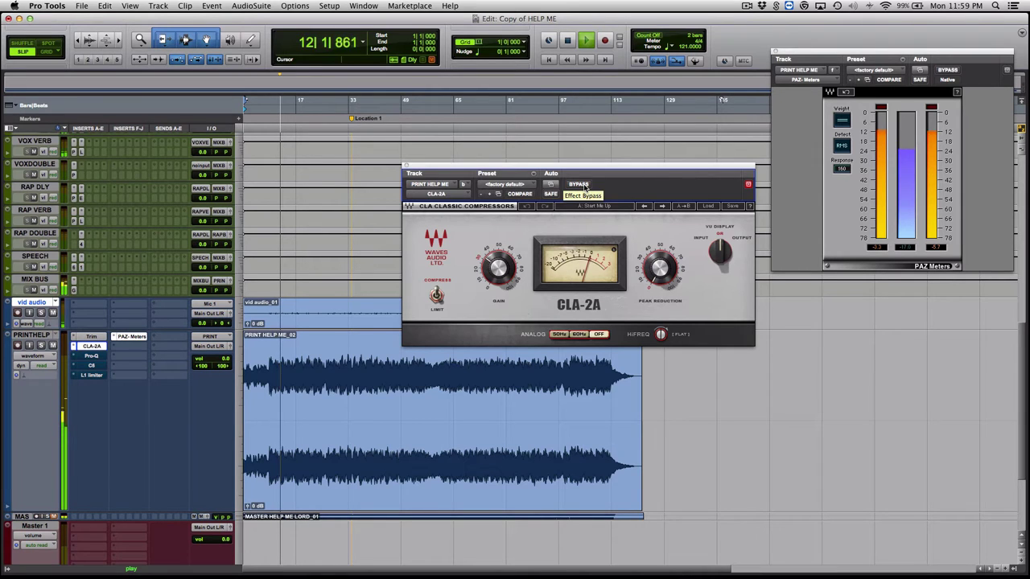
click(585, 185)
key(space)
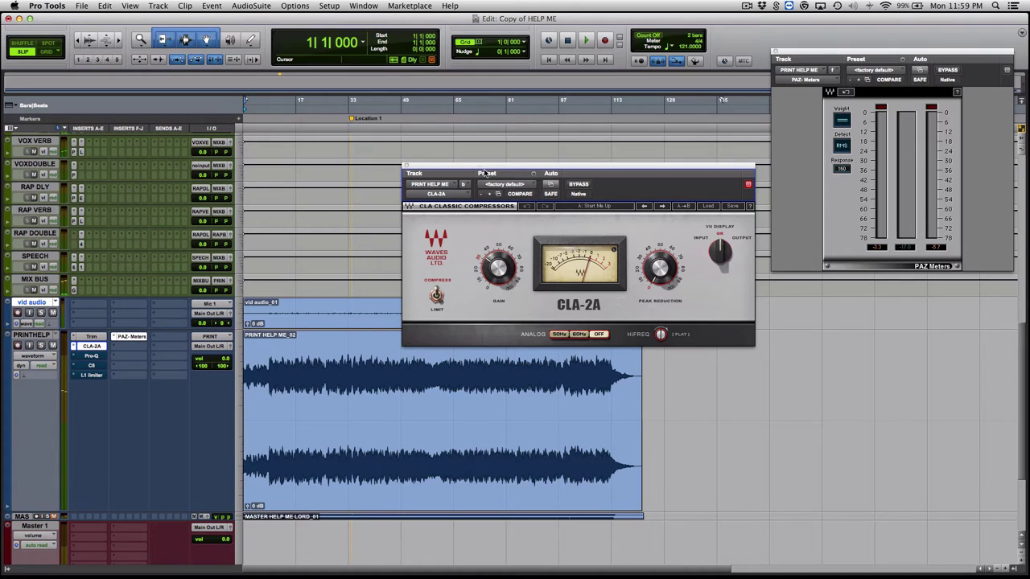
click(407, 167)
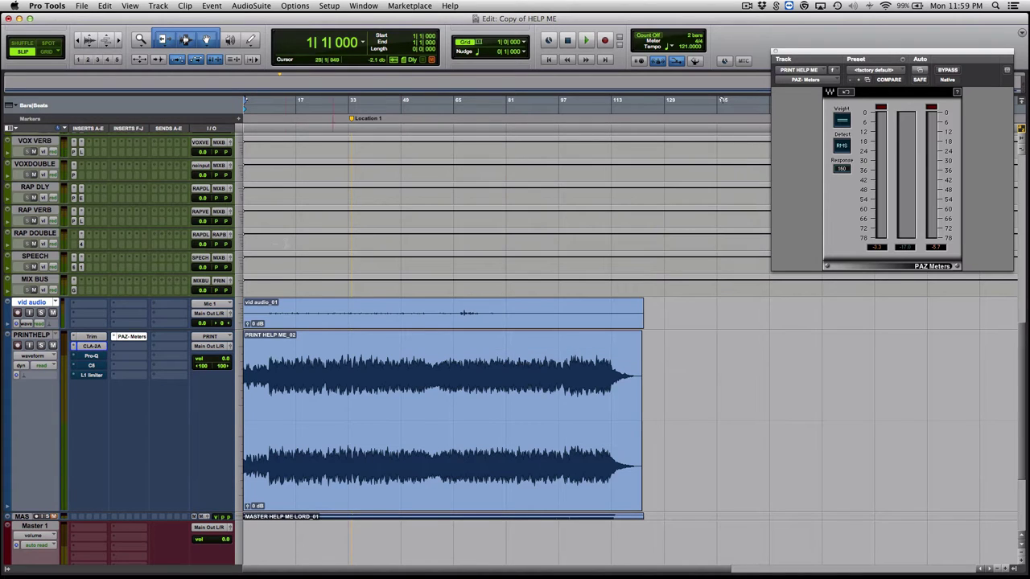
Open Pro-Q on the PRINT HELP ME track and compare the playing mix with it bypassed and active, leaving it active and stopping playback.
click(91, 357)
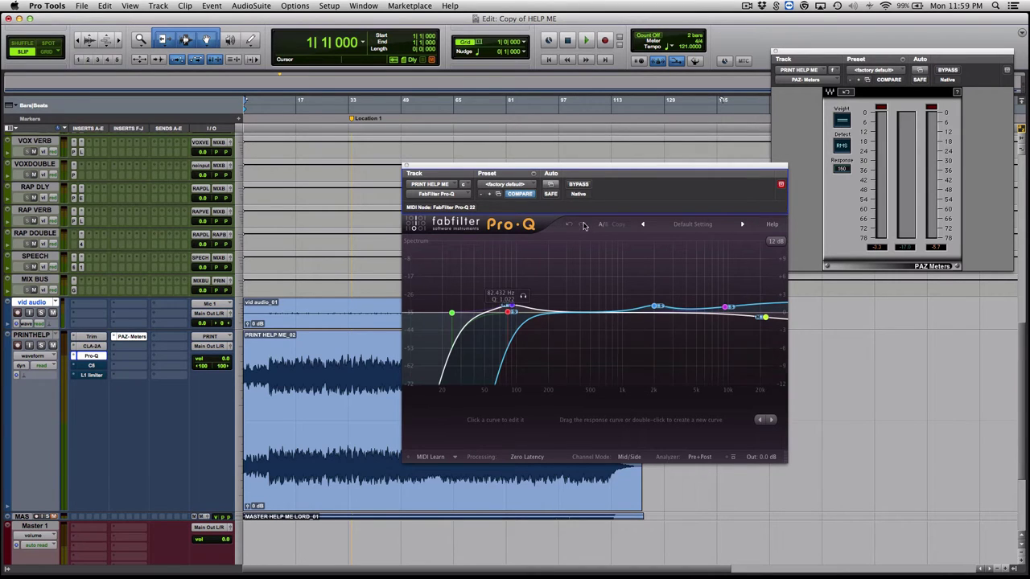
click(579, 185)
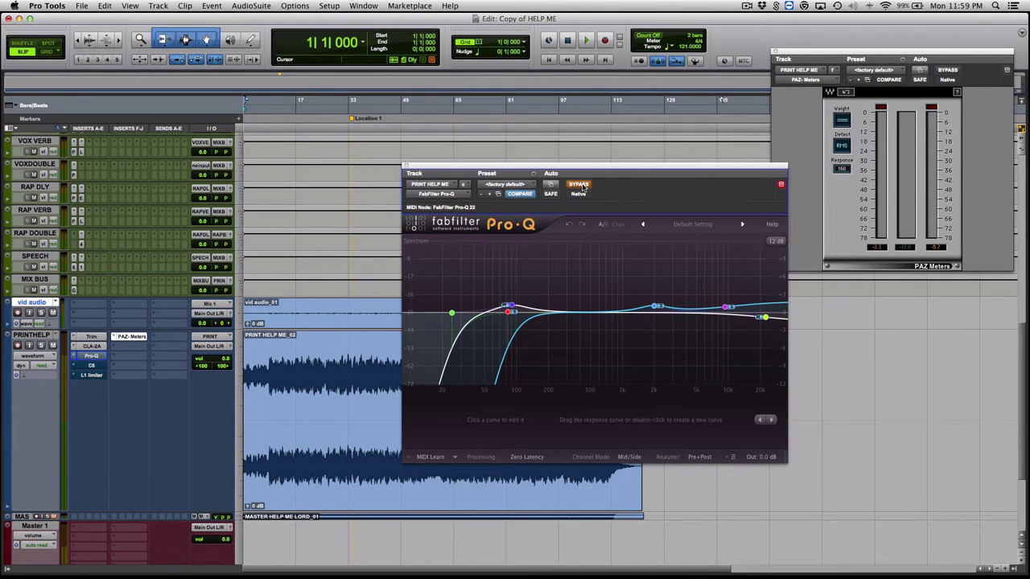
key(space)
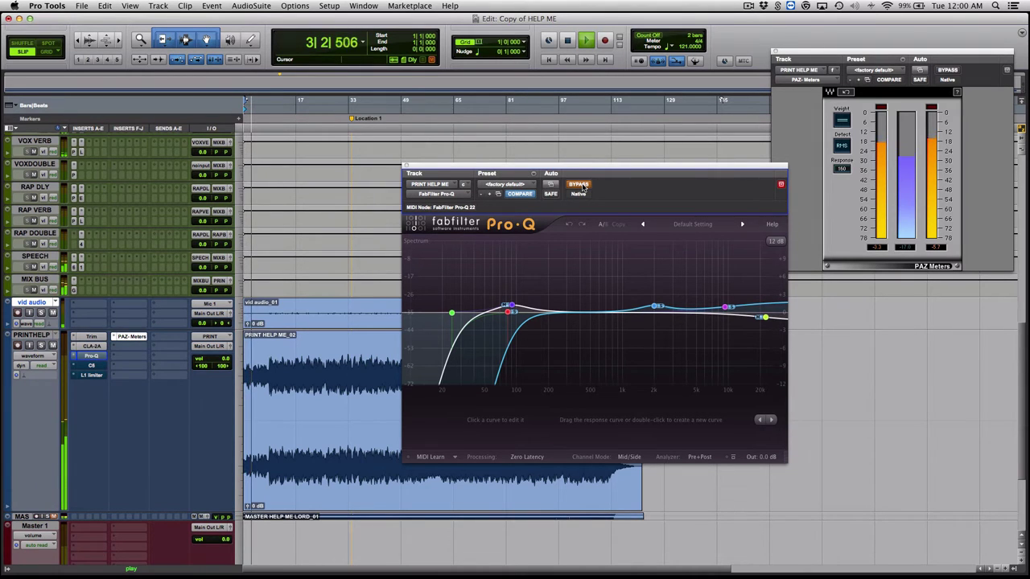
click(579, 185)
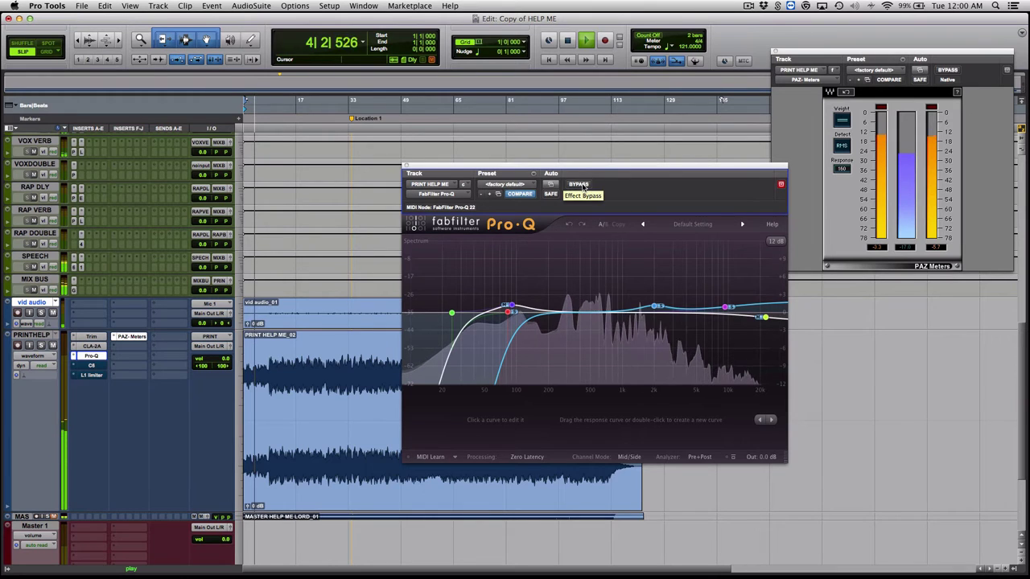
click(582, 185)
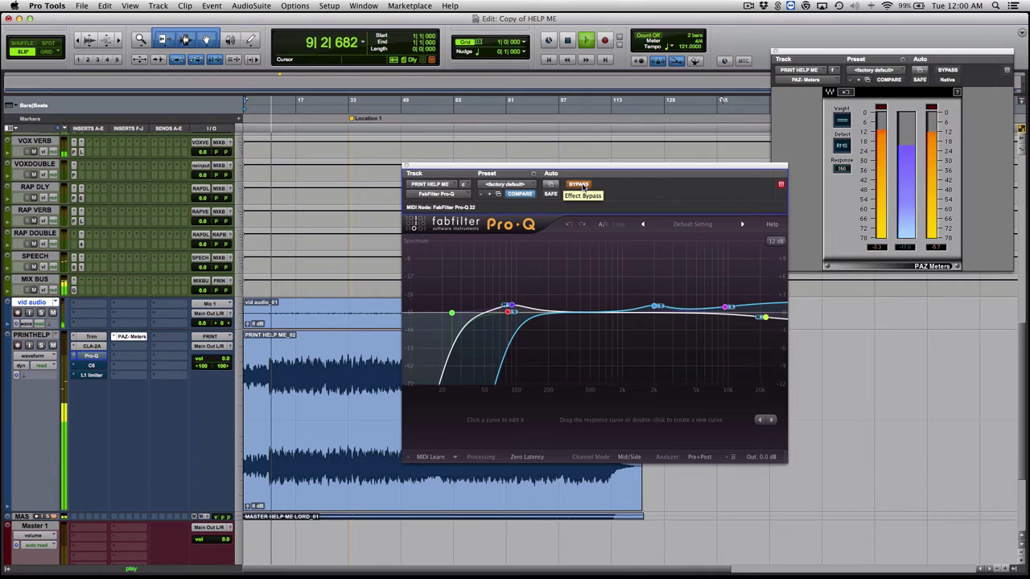
click(583, 187)
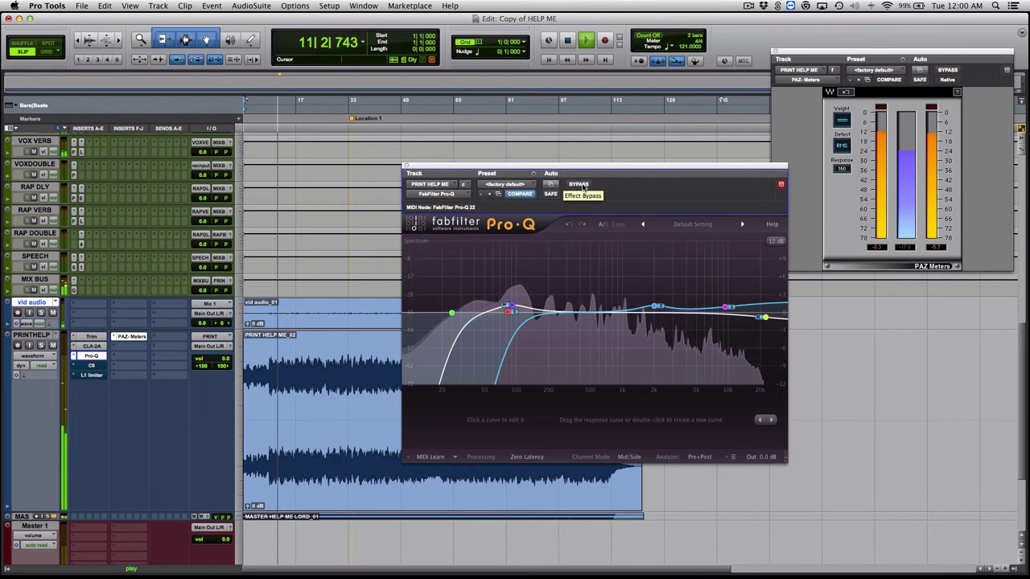
click(583, 187)
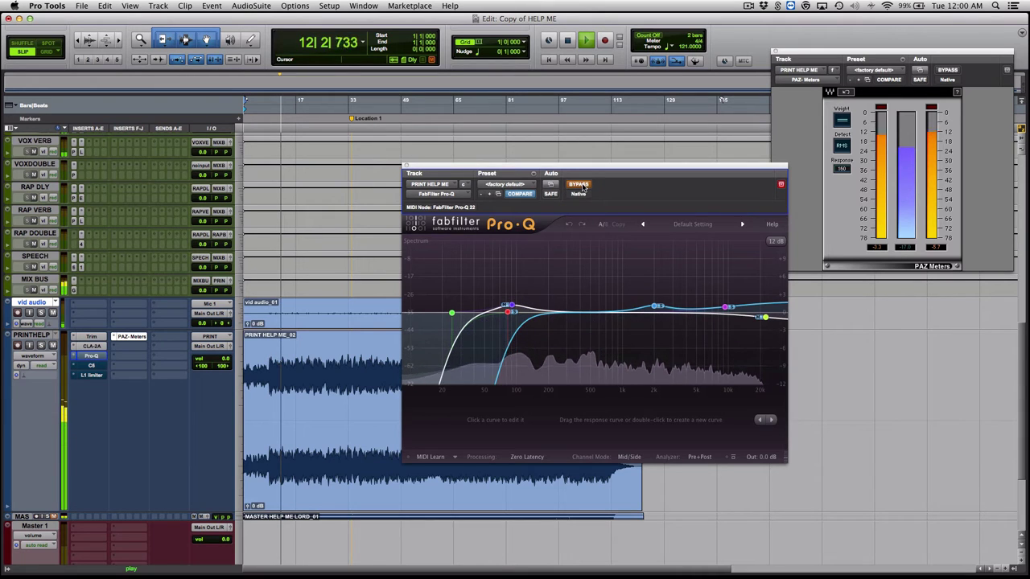
click(583, 187)
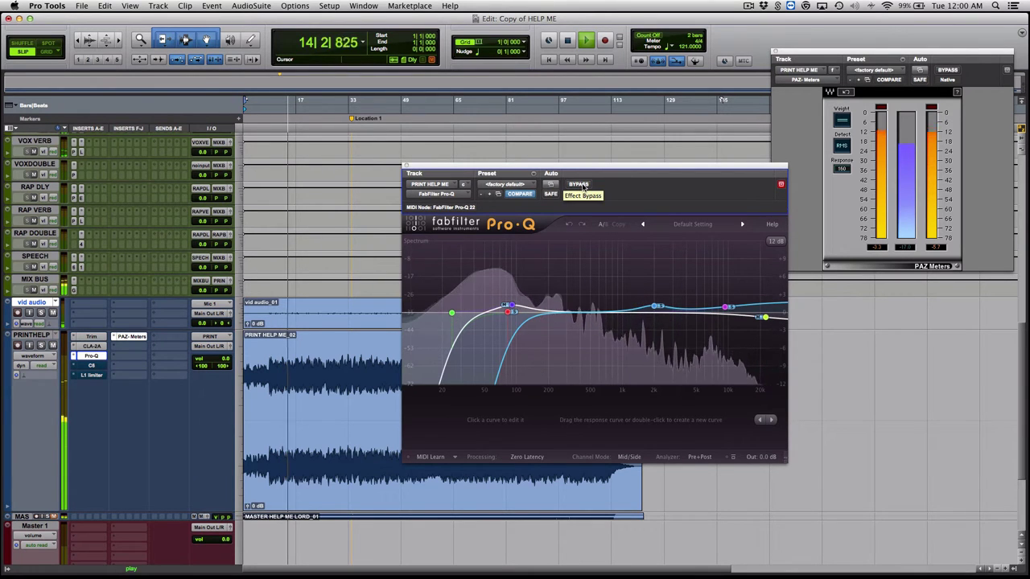
key(space)
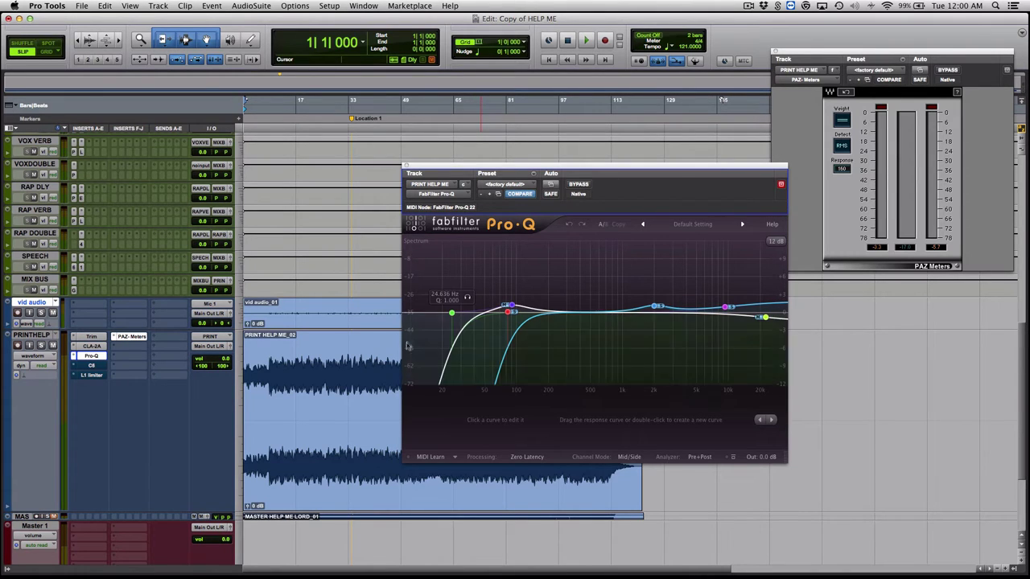
Inspect the settings of Pro-Q's stereo low-cut band and side-channel low-cut band, and close the equalizer.
click(453, 315)
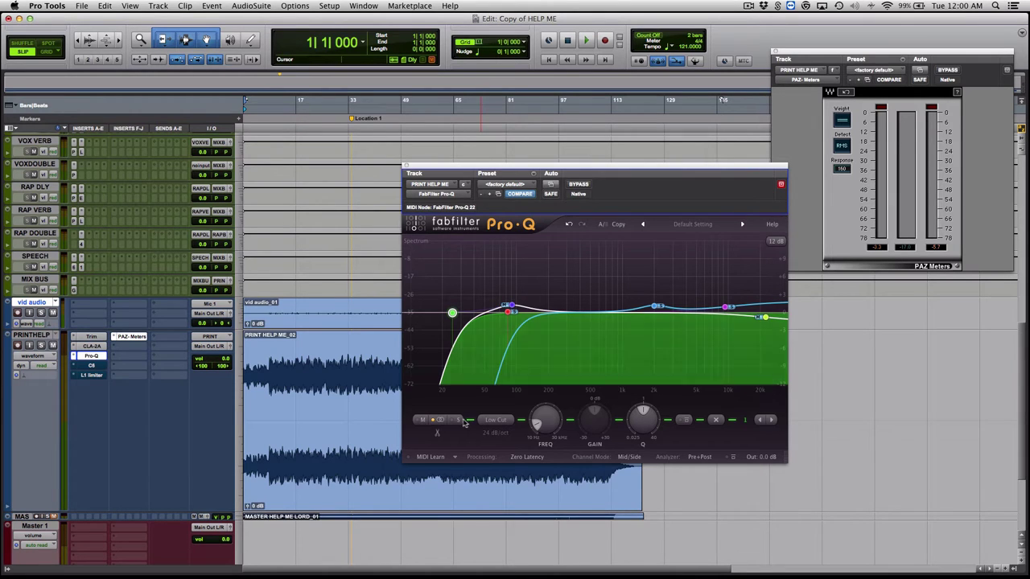
mouse_move(441, 422)
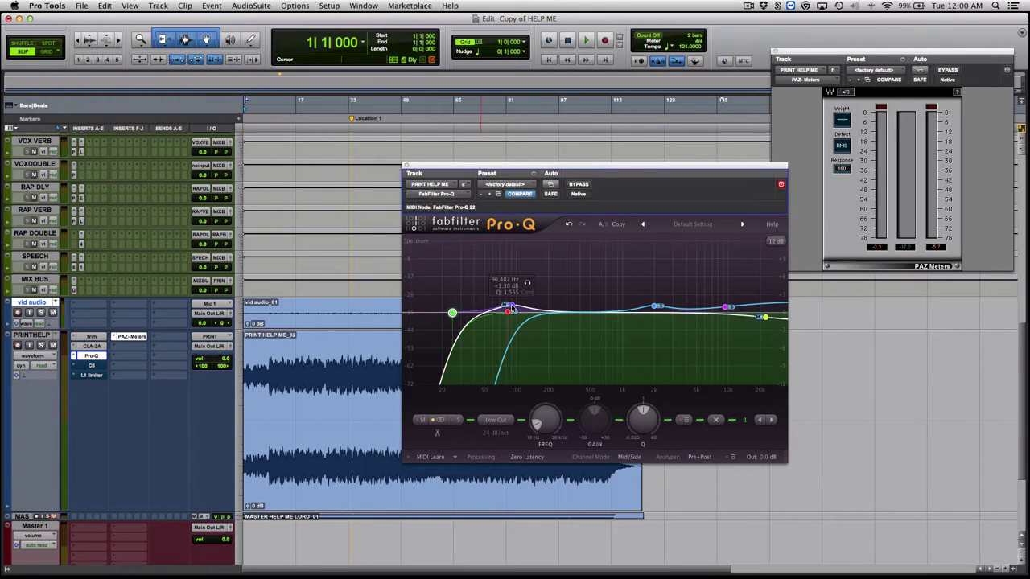
click(515, 317)
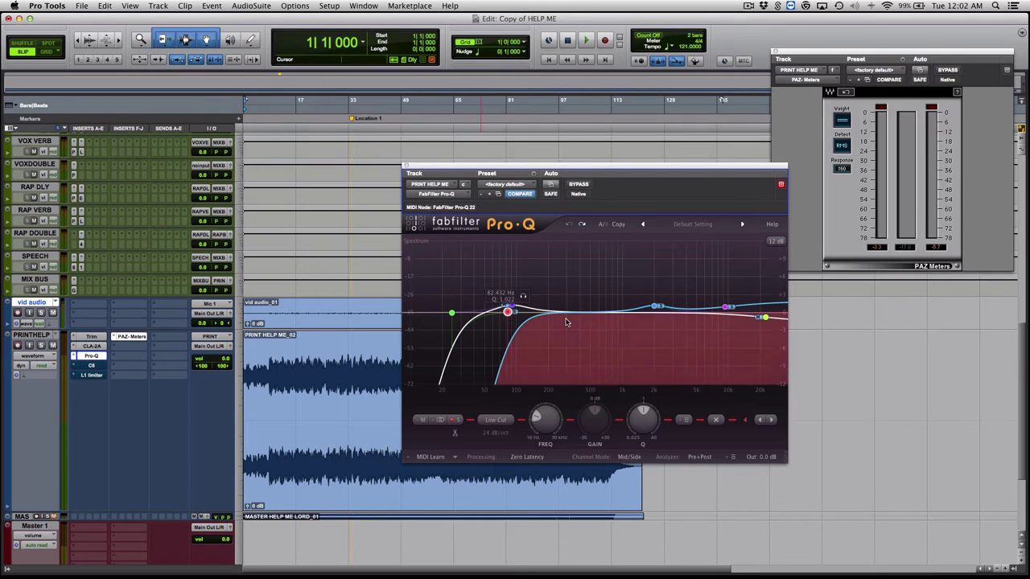
click(406, 167)
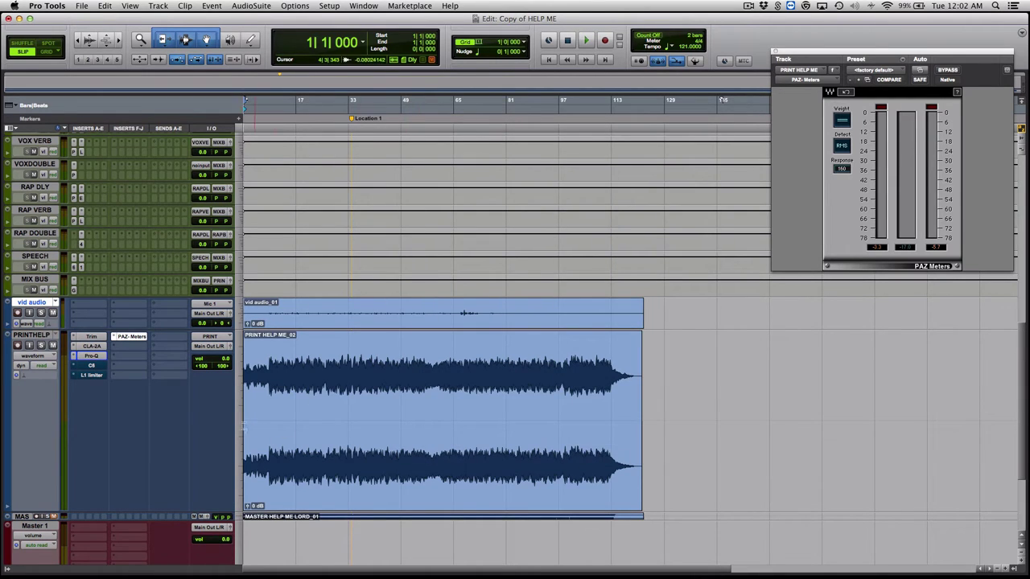
Replay the mix from the start, repeatedly comparing it with Pro-Q active and bypassed, leave it active, and close it after stopping playback.
key(space)
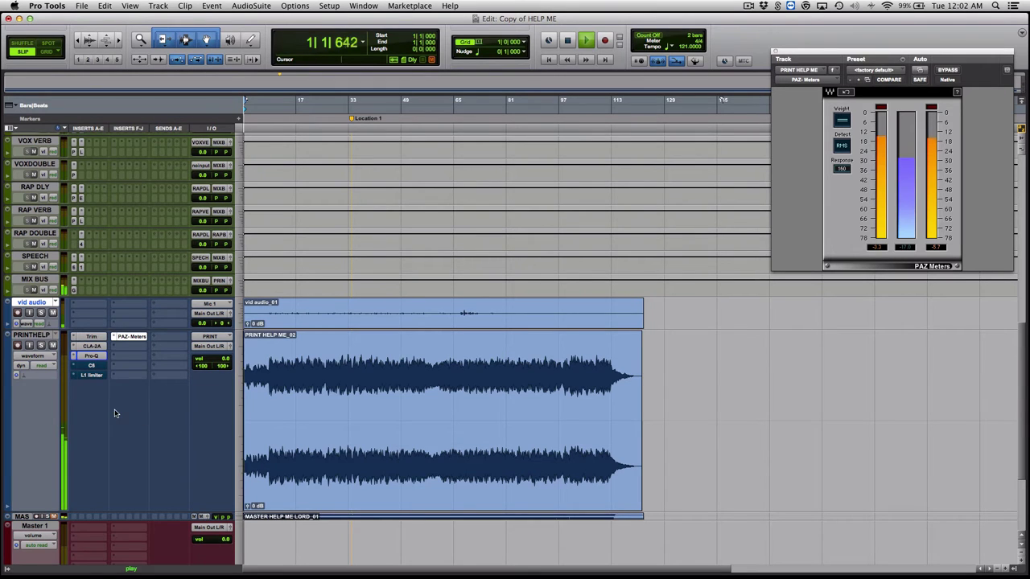
click(91, 356)
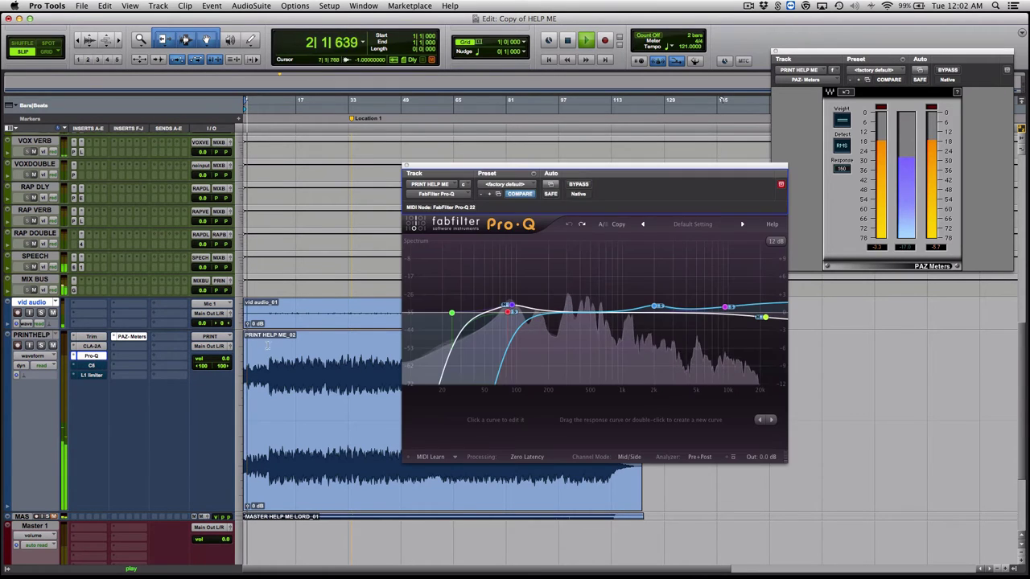
click(575, 186)
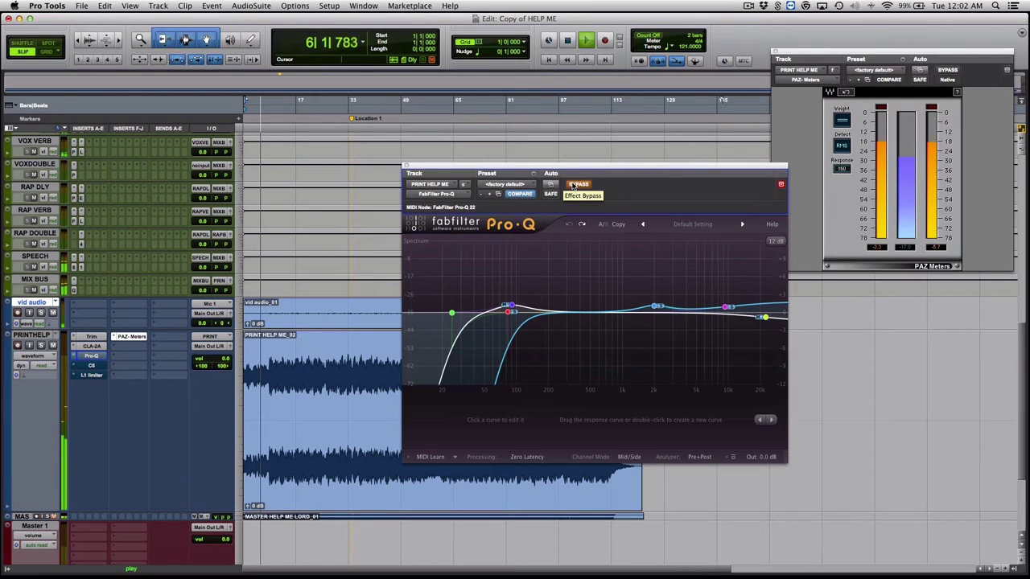
click(579, 184)
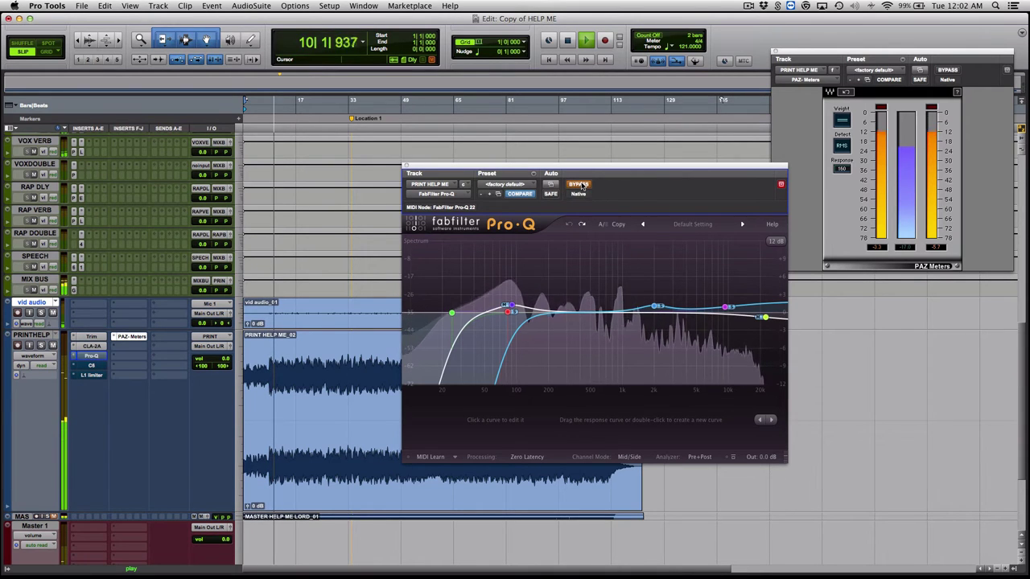
click(579, 184)
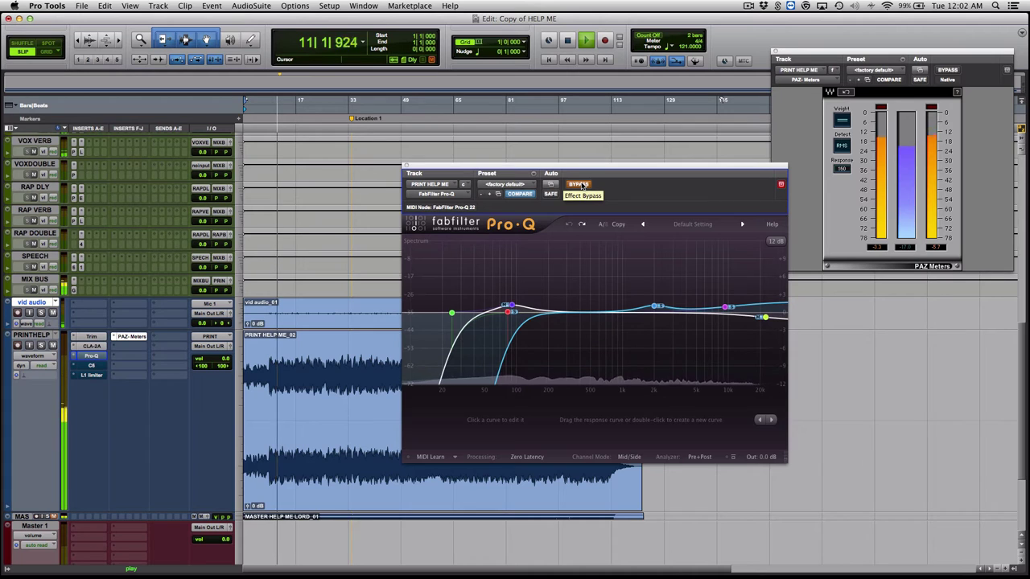
click(580, 186)
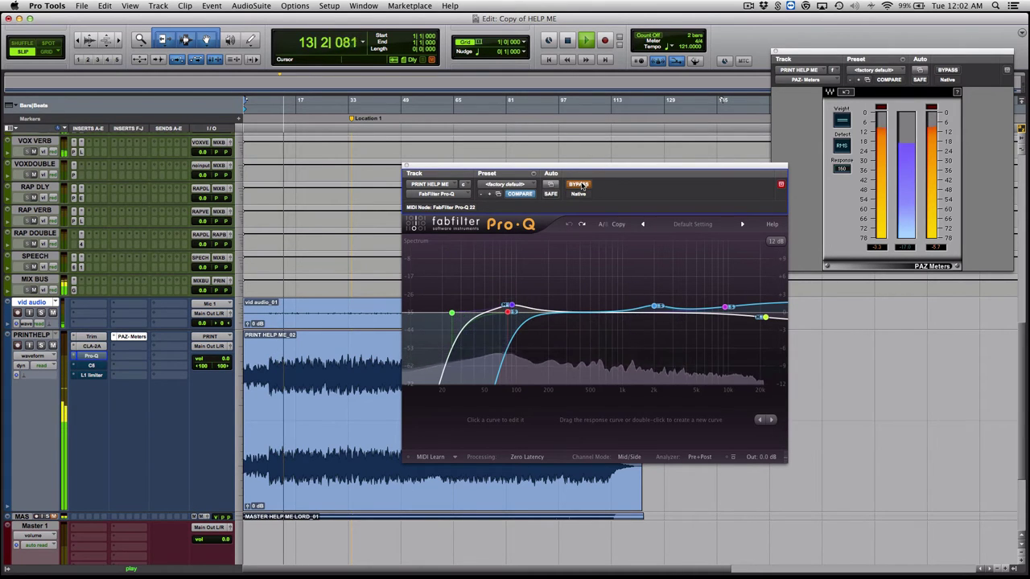
click(580, 185)
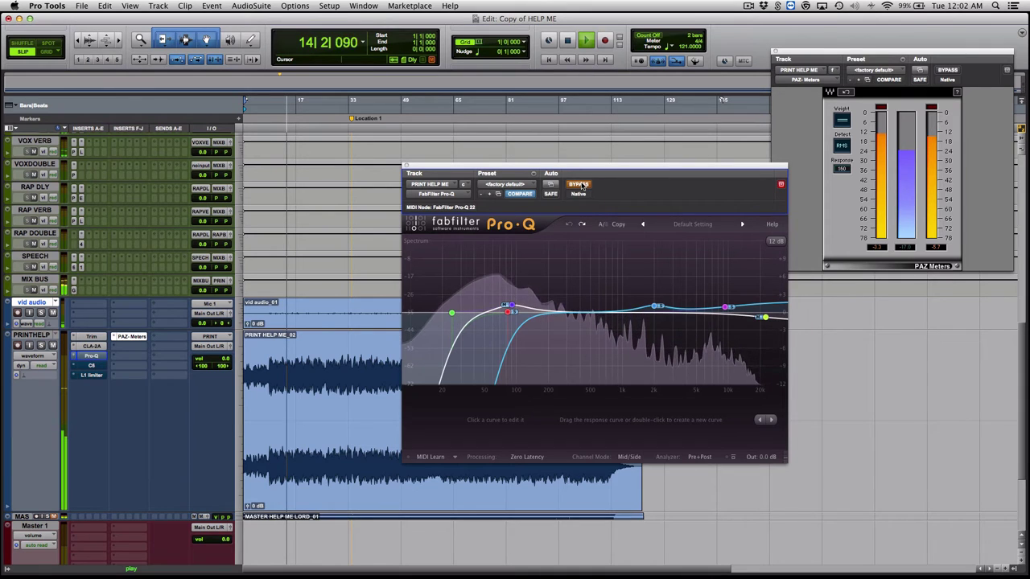
click(580, 185)
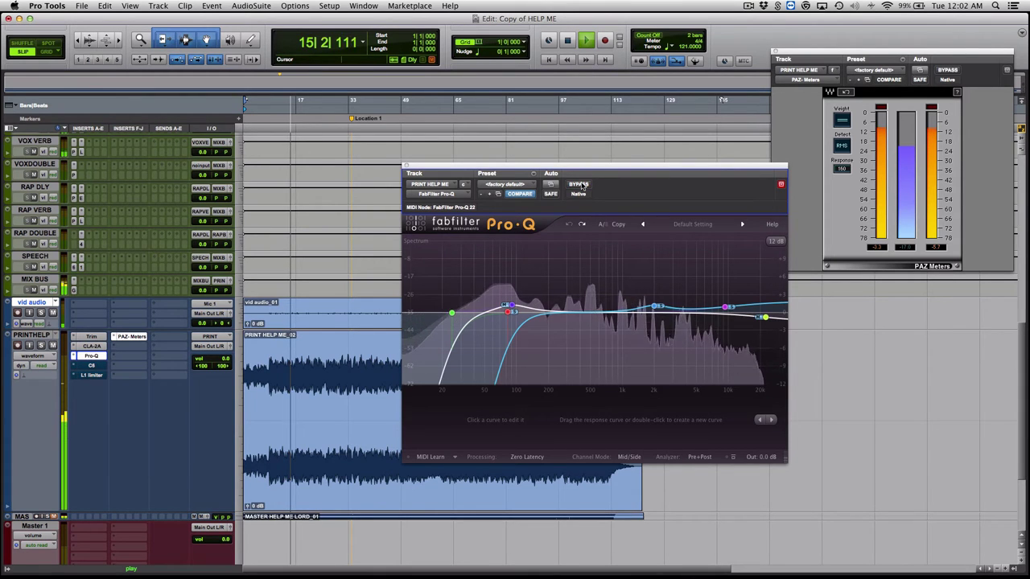
click(580, 185)
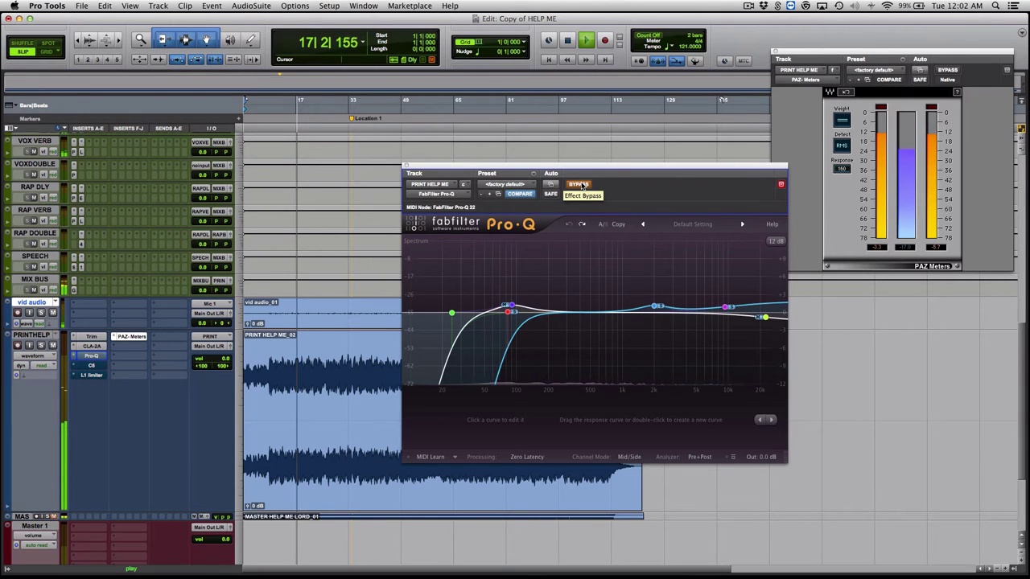
click(581, 185)
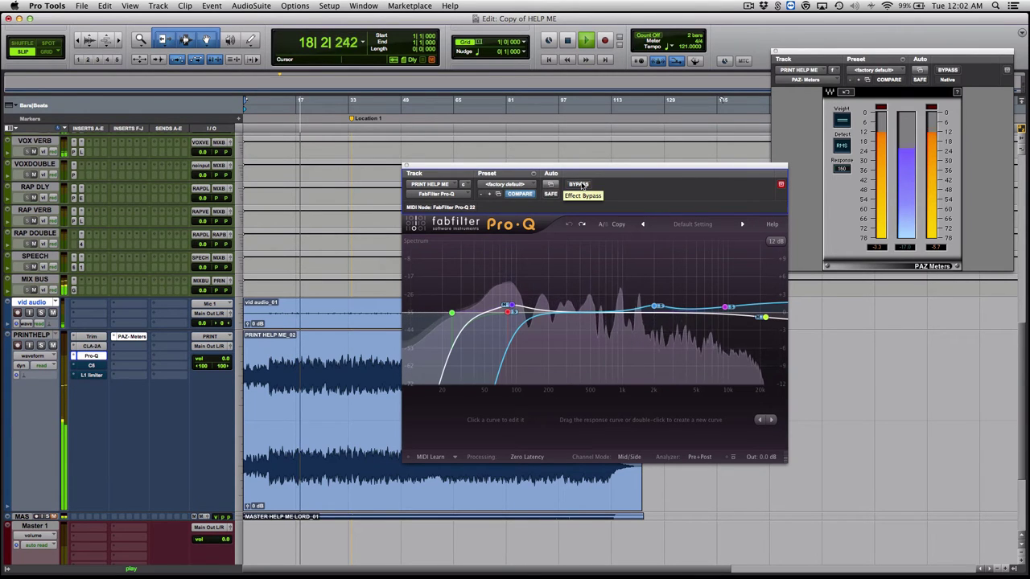
click(580, 186)
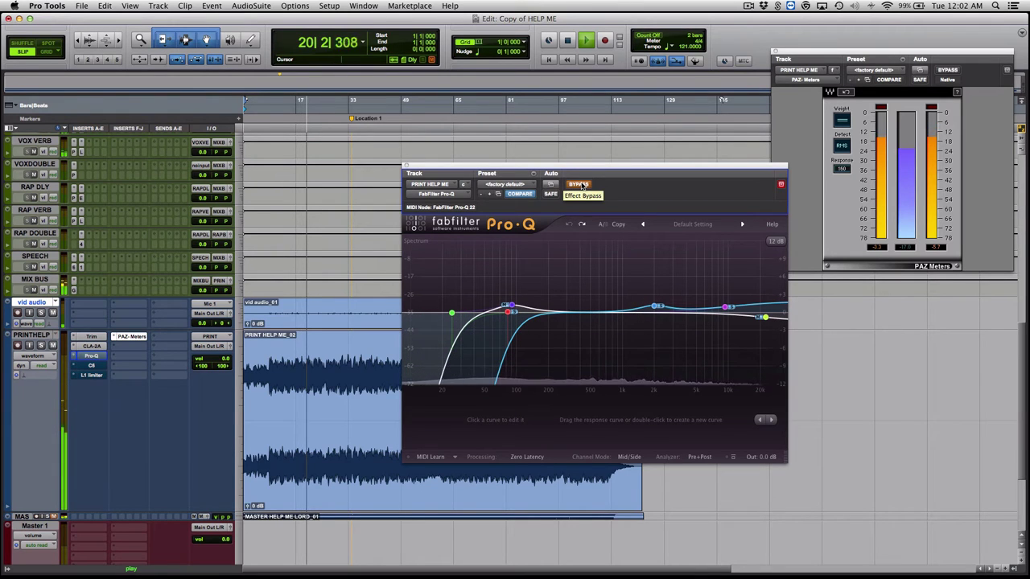
click(580, 185)
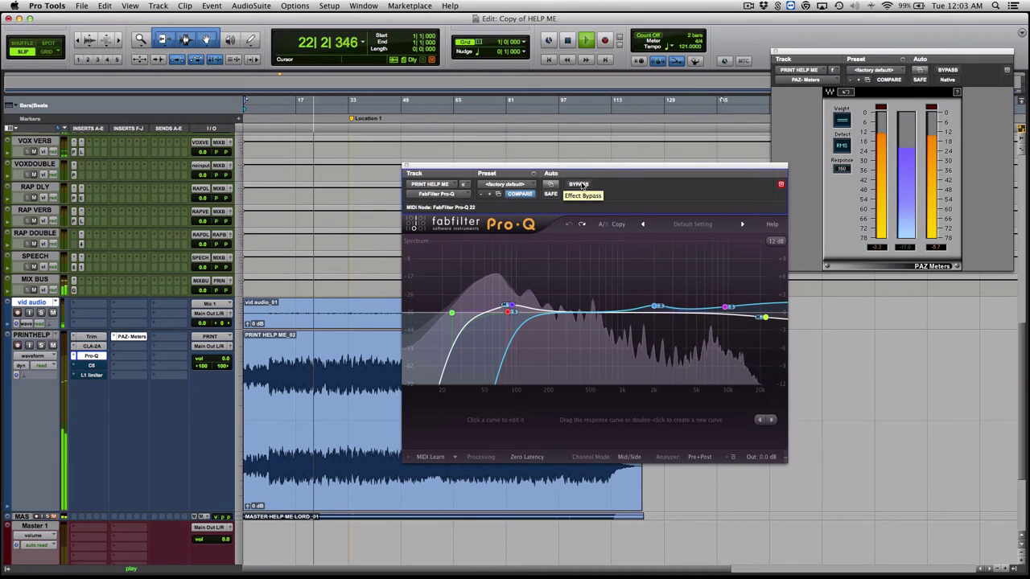
key(space)
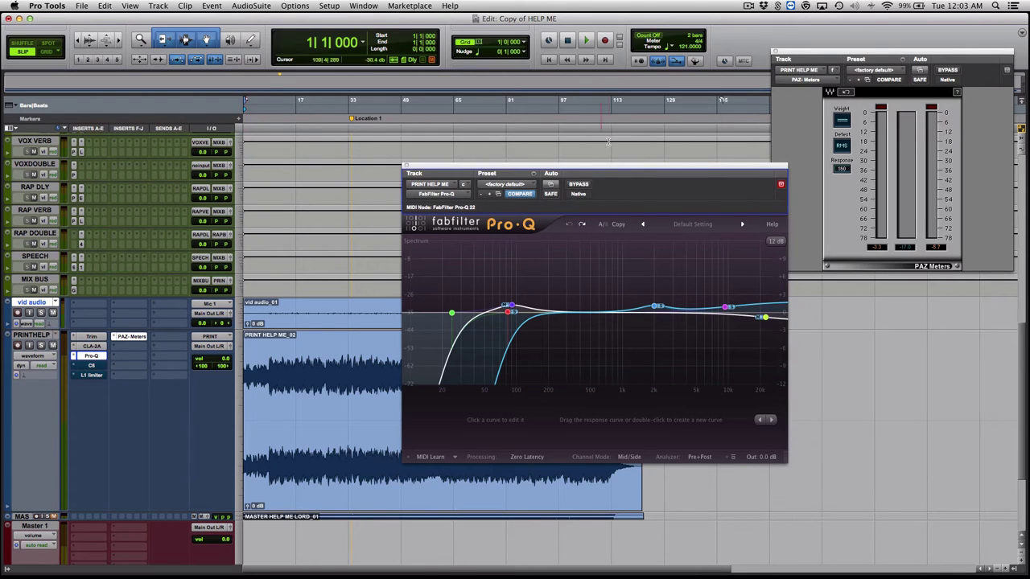
click(407, 166)
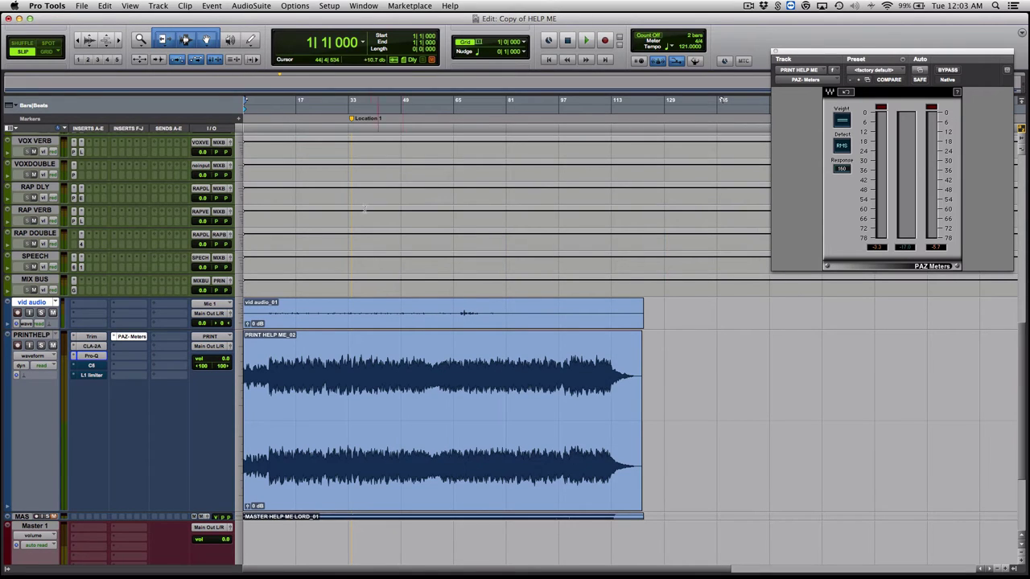
Open the C6 multiband compressor on the PRINT HELP ME track and view its factory presets, including the Mastering group, without loading one.
click(91, 367)
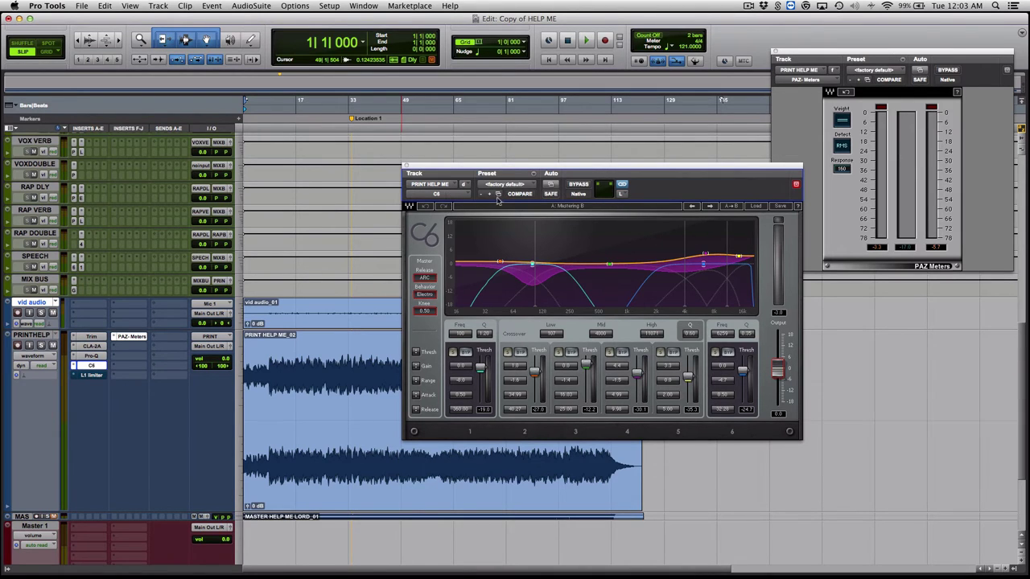
click(758, 207)
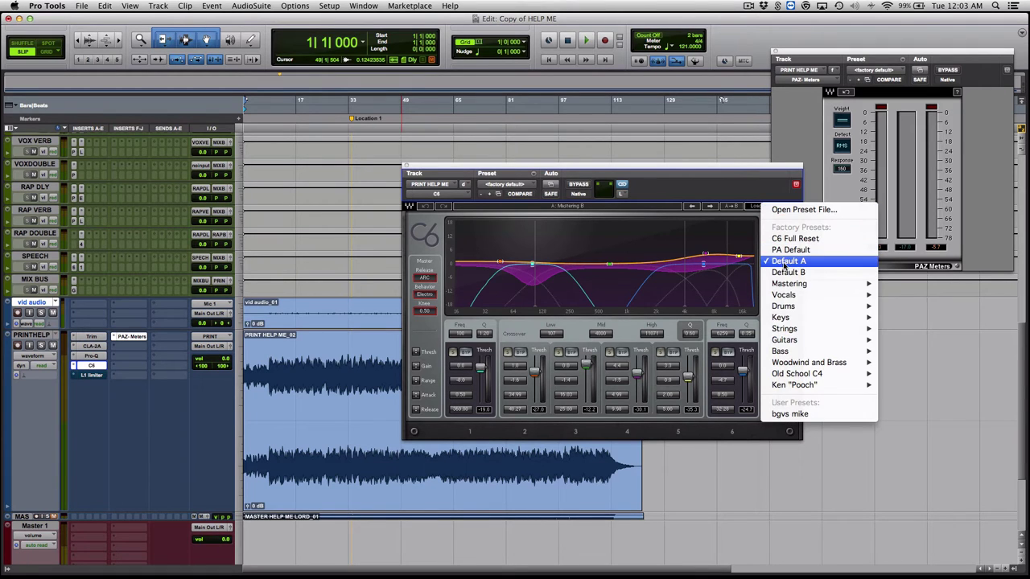
mouse_move(836, 283)
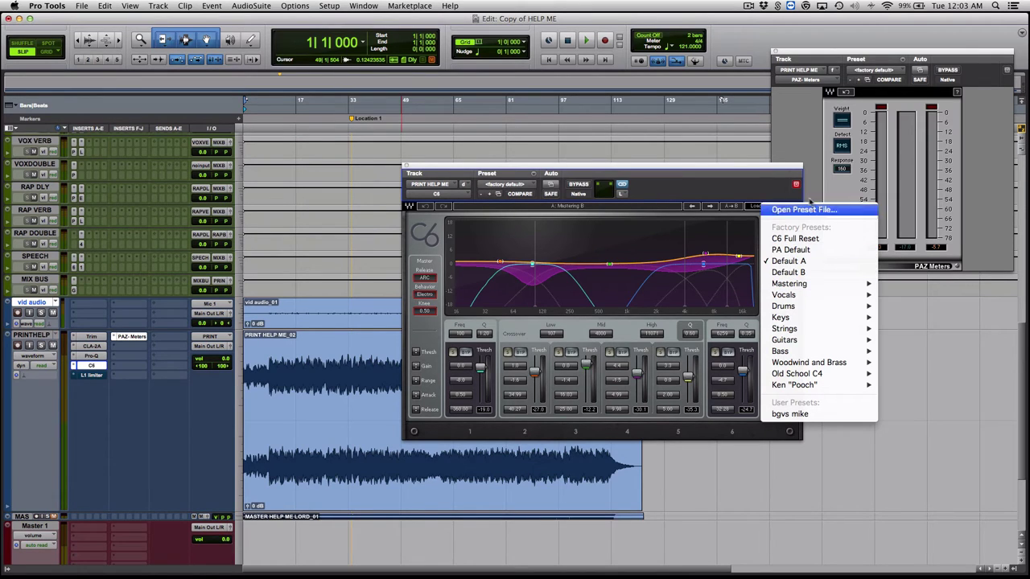
click(766, 183)
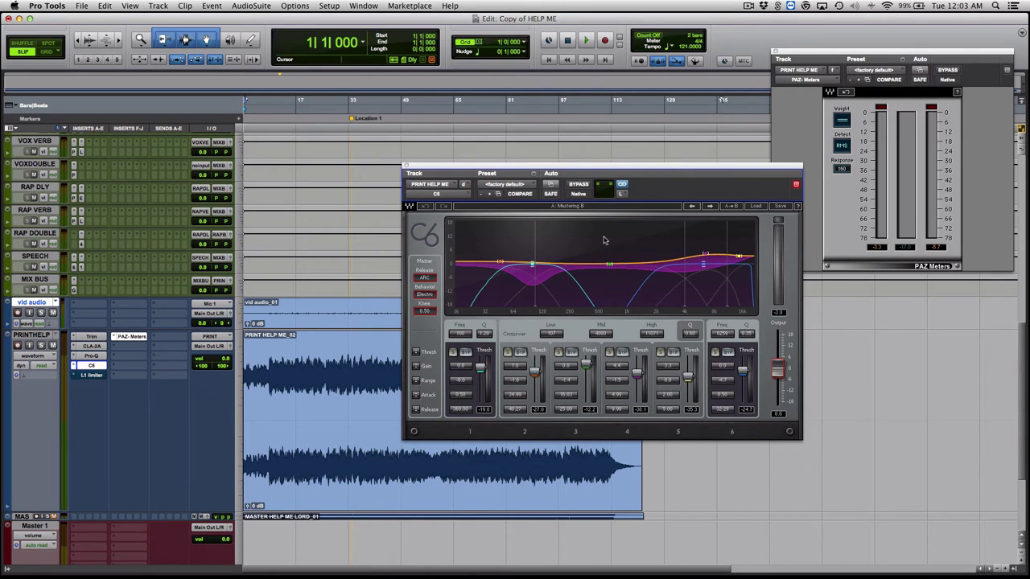
Play the mix from the start, repeatedly comparing C6 bypassed and active, leave it active, and close it after stopping playback.
click(579, 184)
key(space)
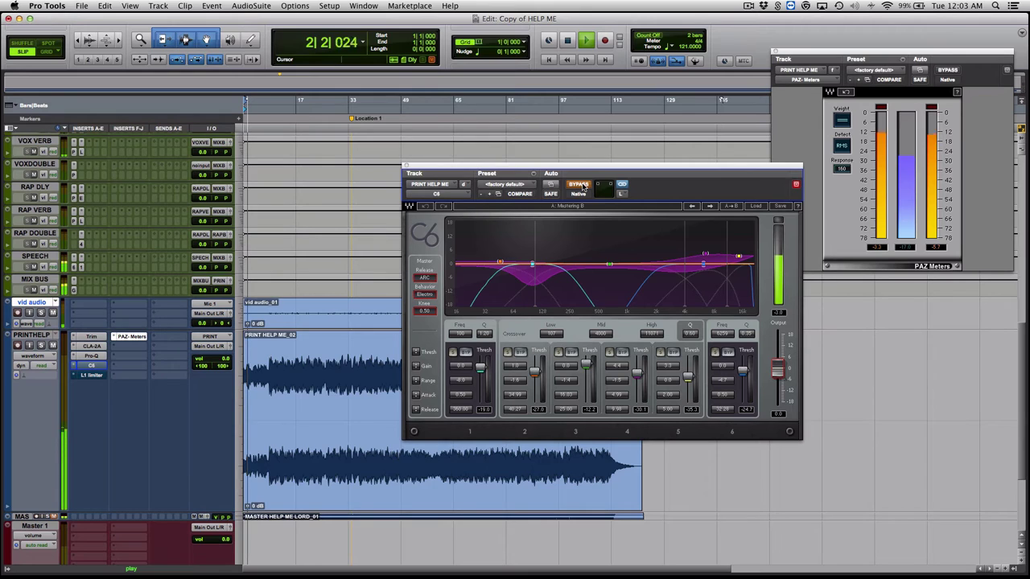
click(579, 184)
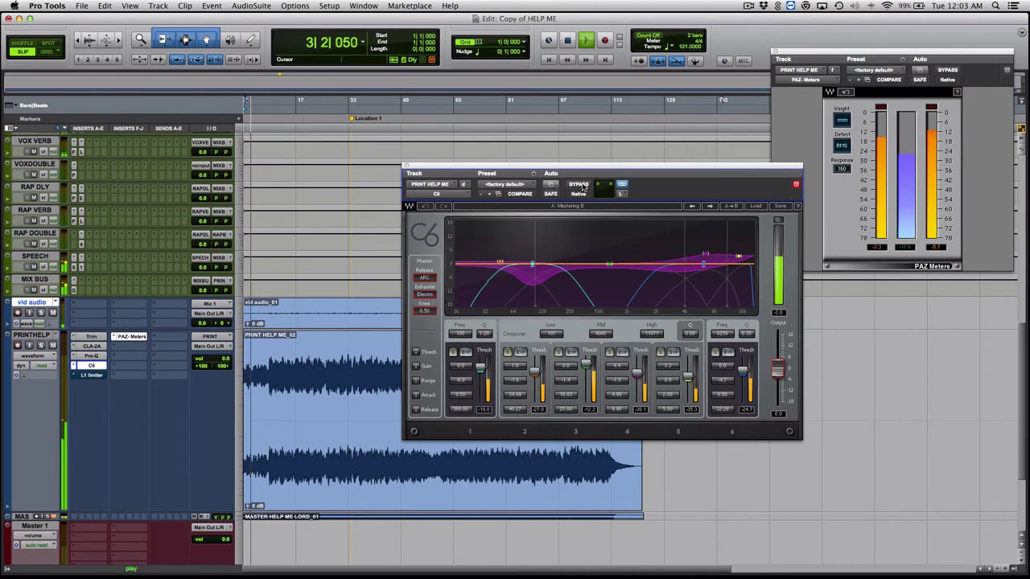
click(580, 184)
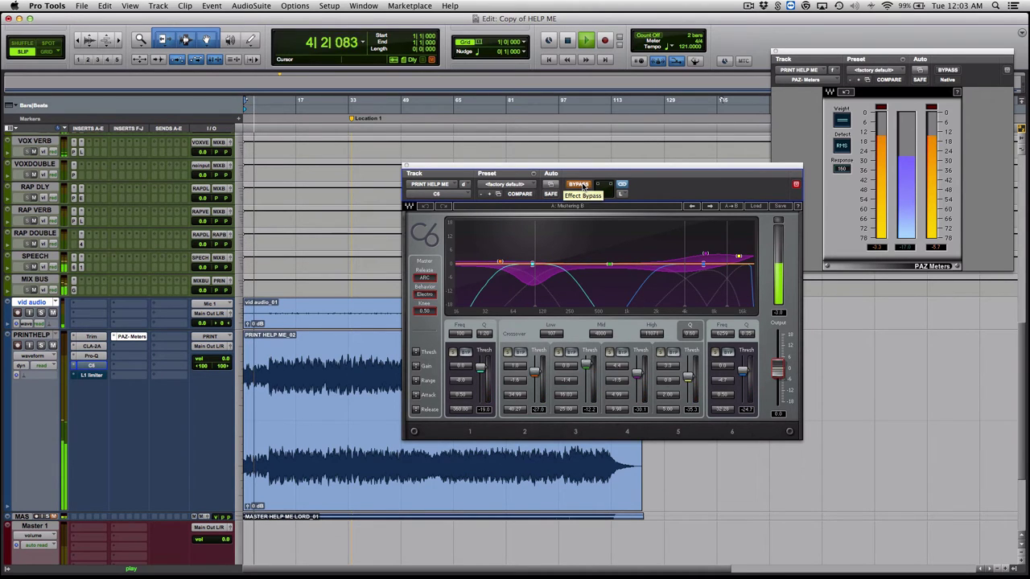
click(581, 185)
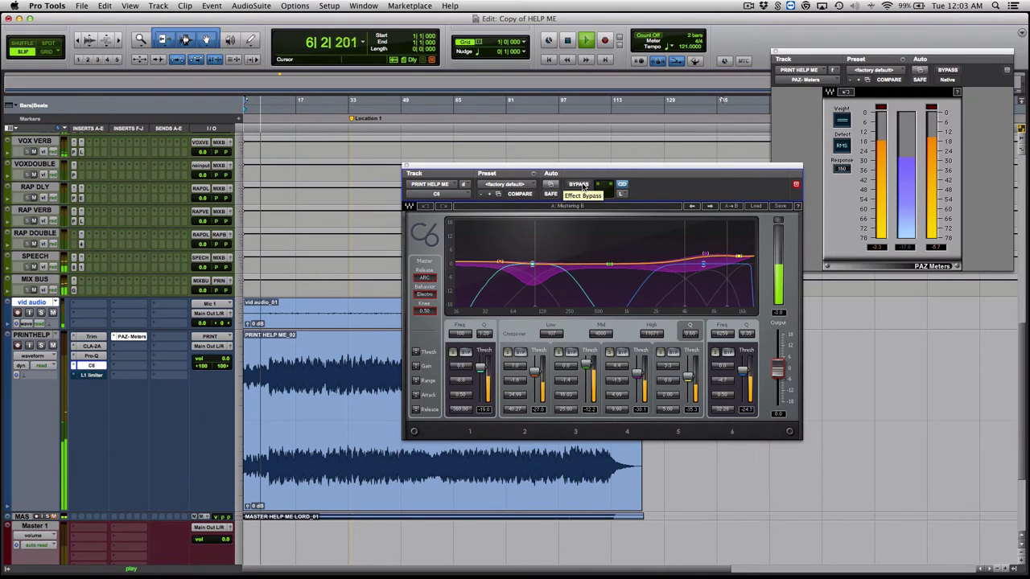
click(581, 184)
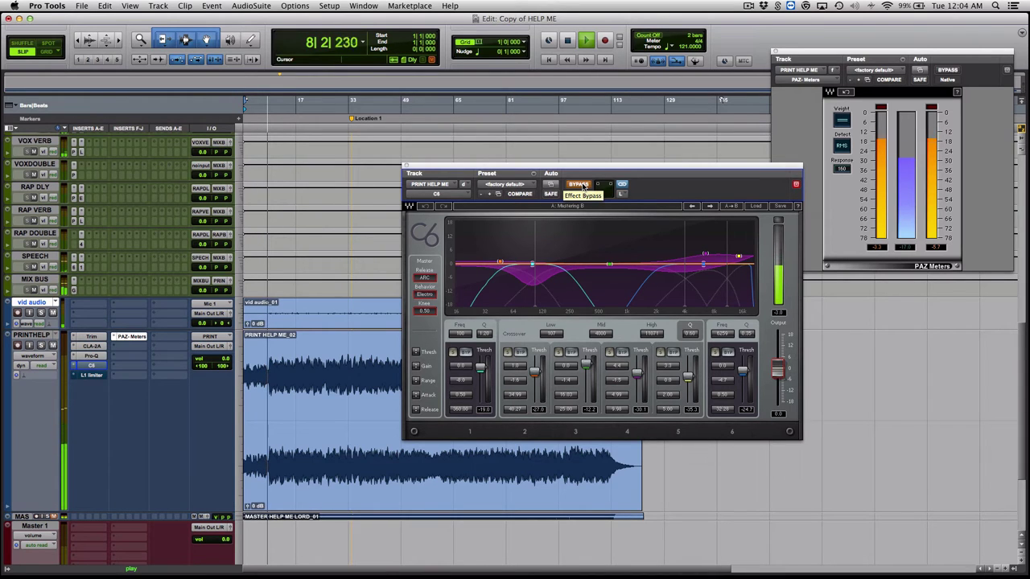
click(580, 184)
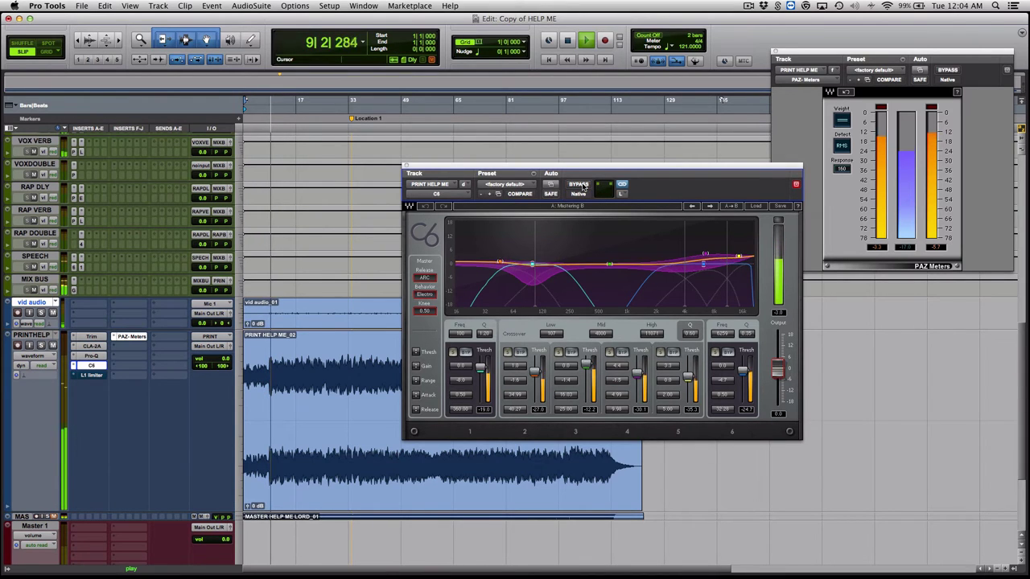
click(581, 184)
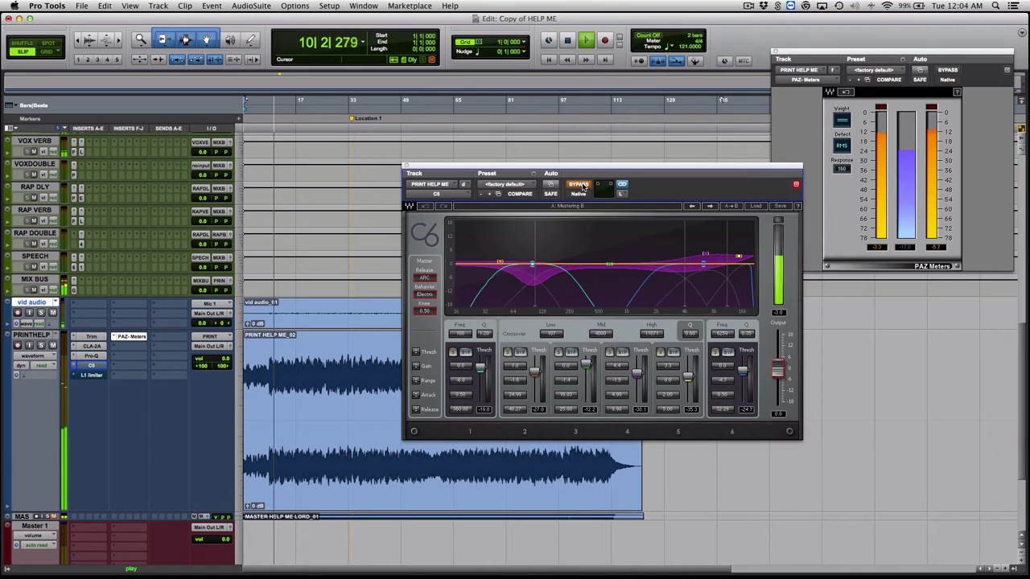
click(581, 185)
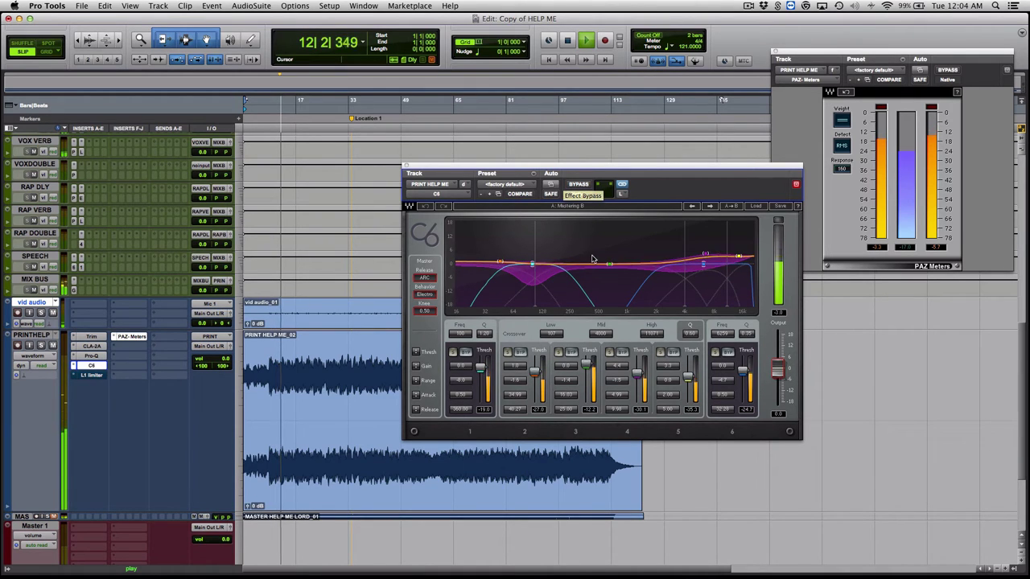
click(582, 186)
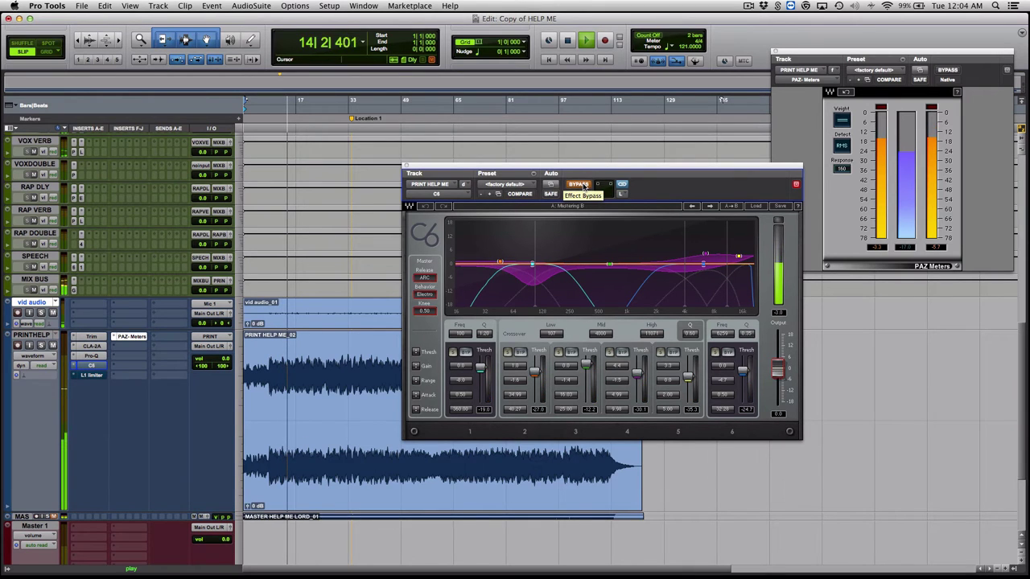
click(583, 186)
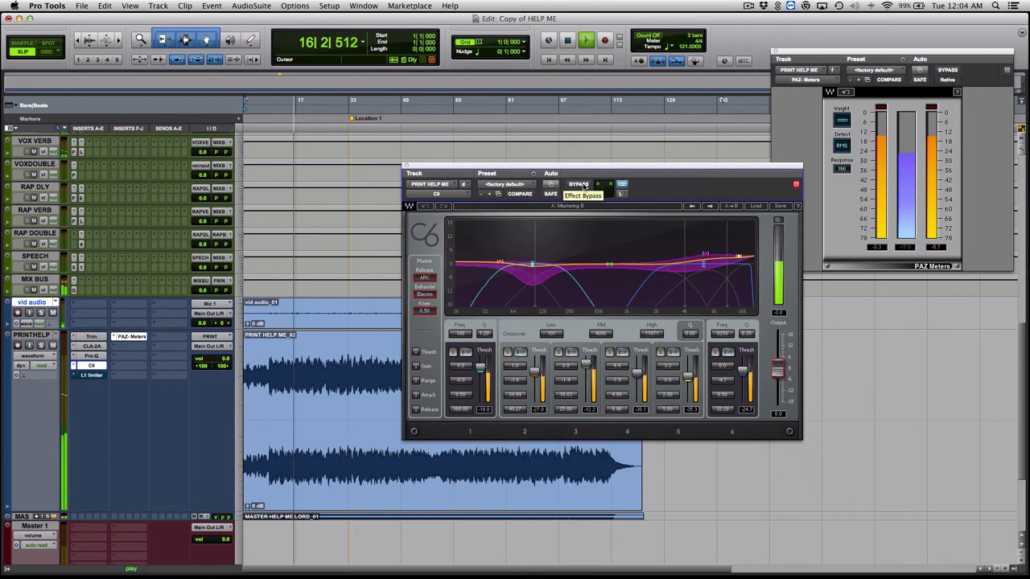
click(583, 186)
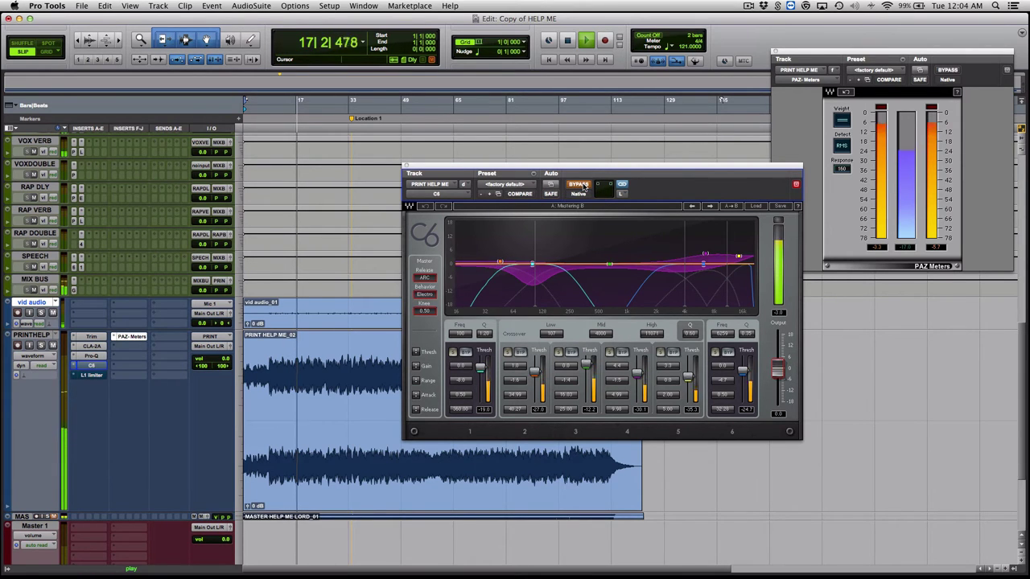
click(583, 186)
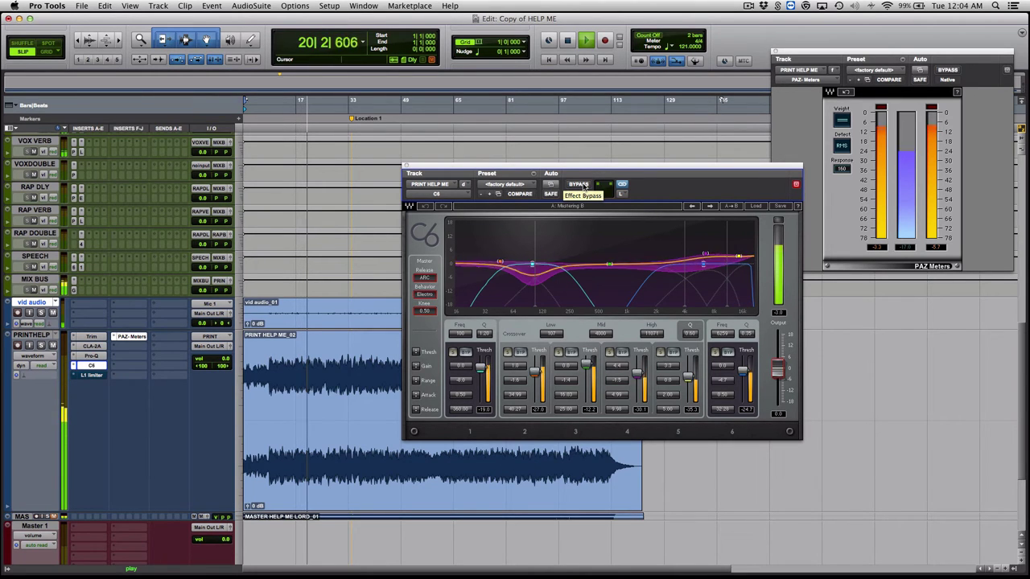
click(583, 185)
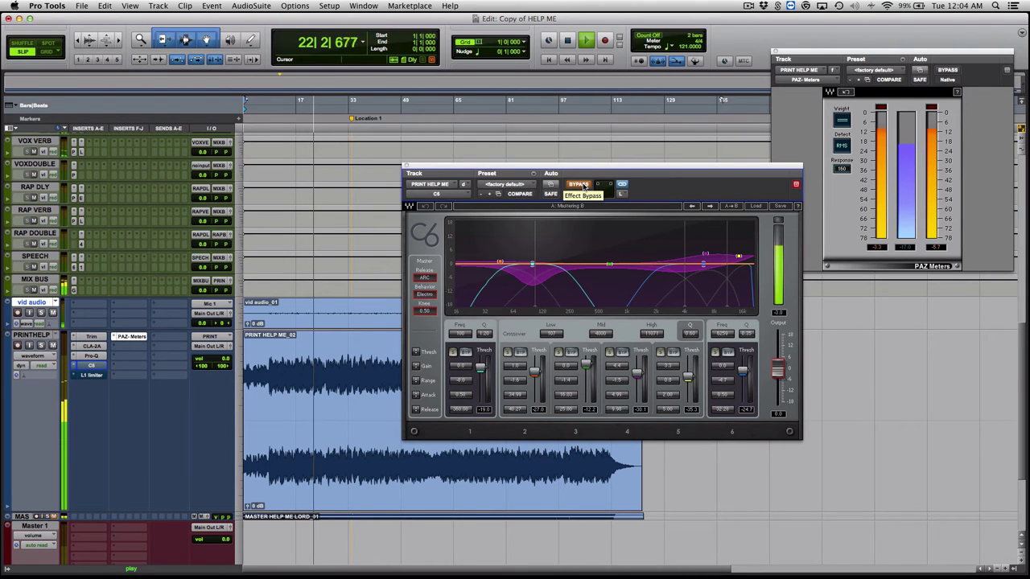
click(584, 186)
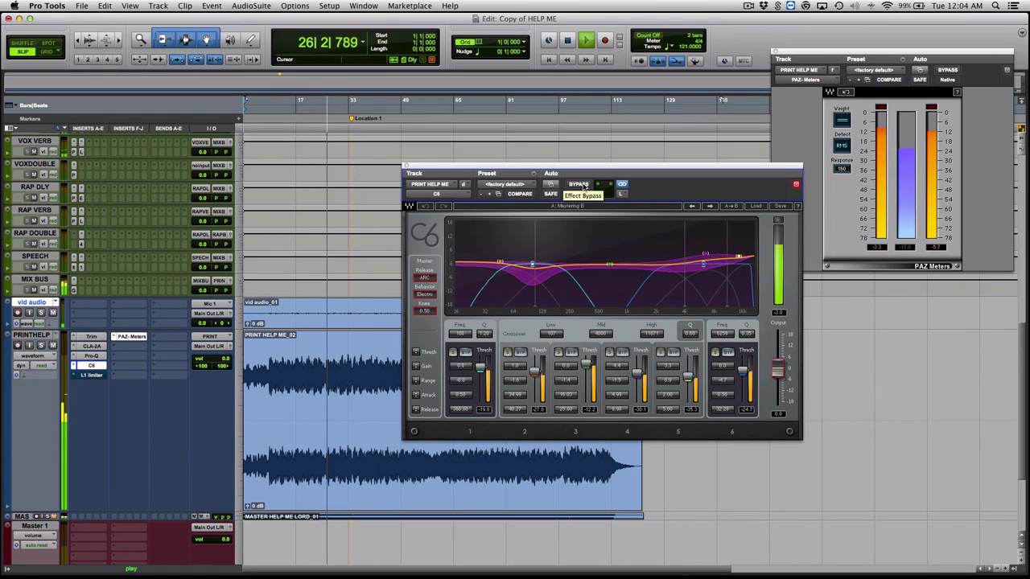
click(584, 187)
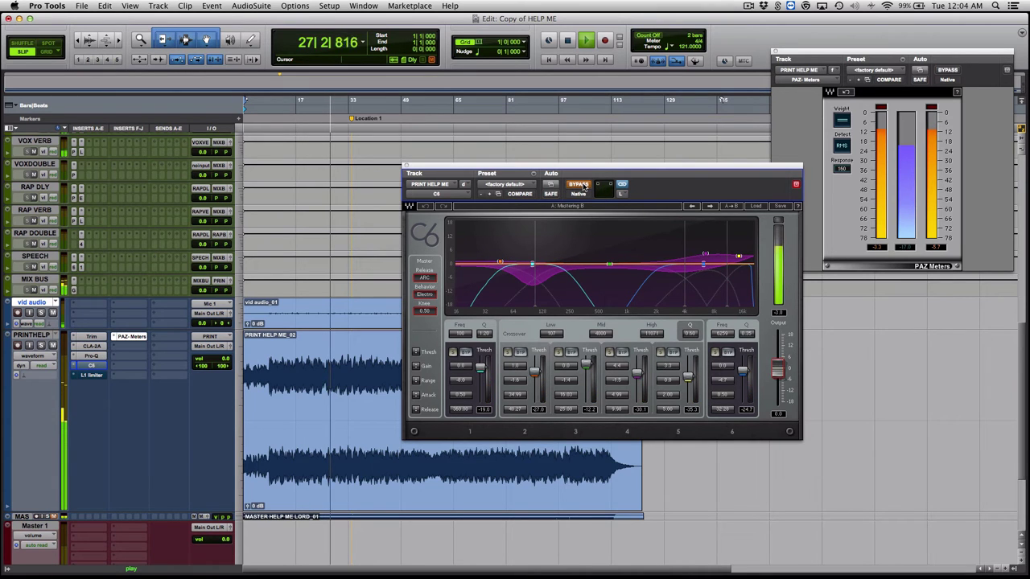
click(584, 186)
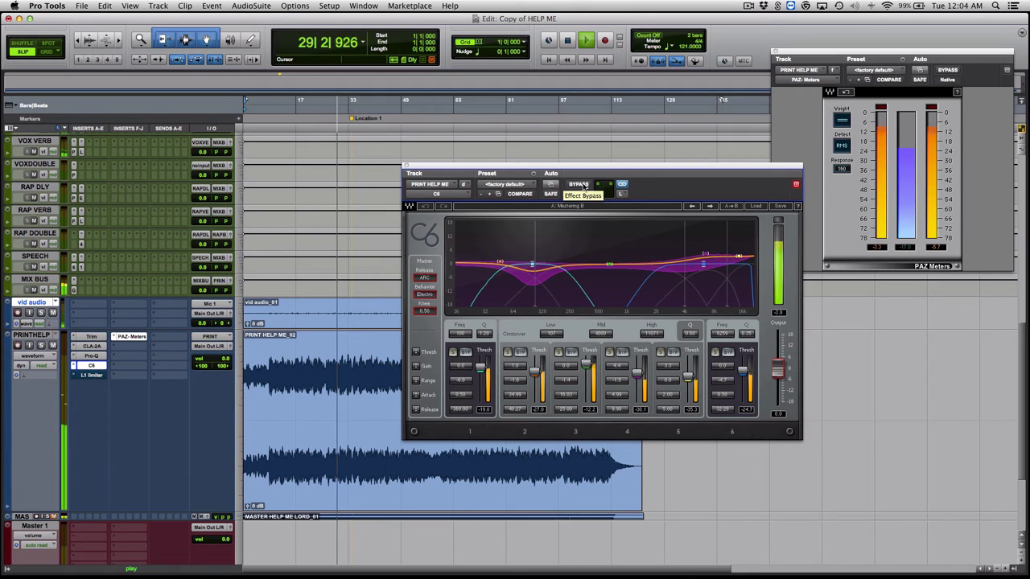
key(space)
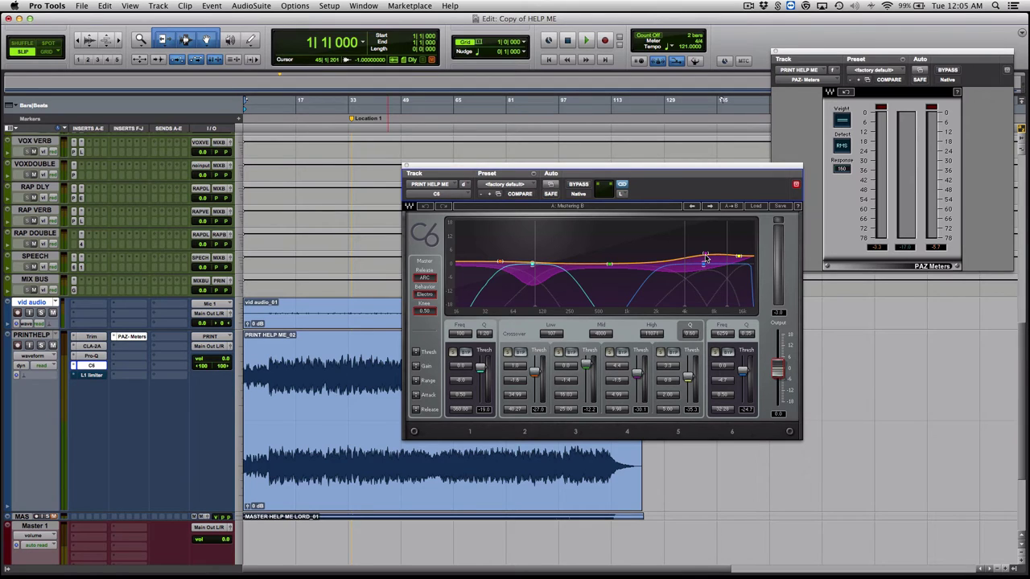
click(406, 167)
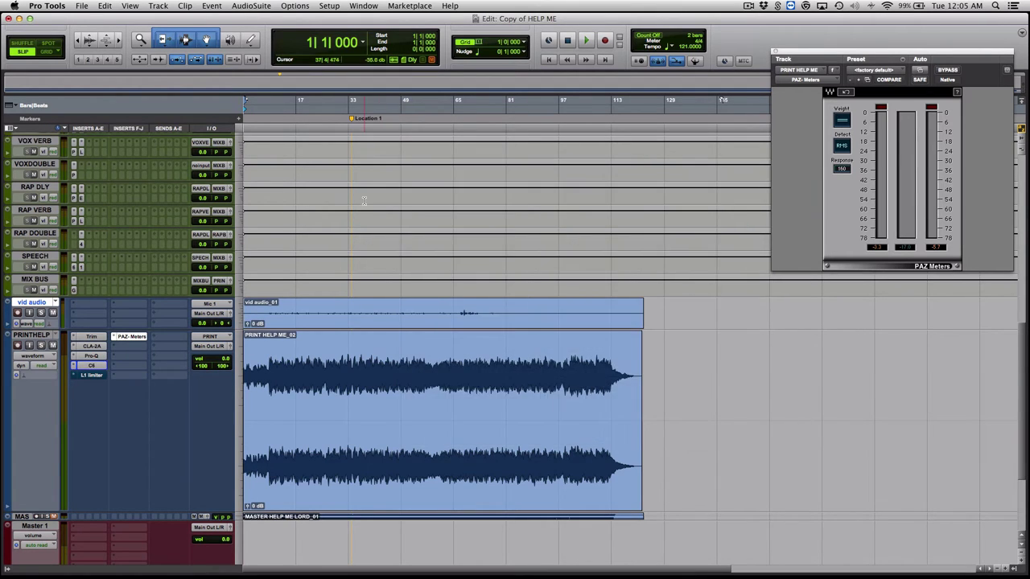
Open the L1 limiter on the PRINT HELP ME track, set Threshold and Out Ceiling to 0.0, and link the two faders.
click(110, 375)
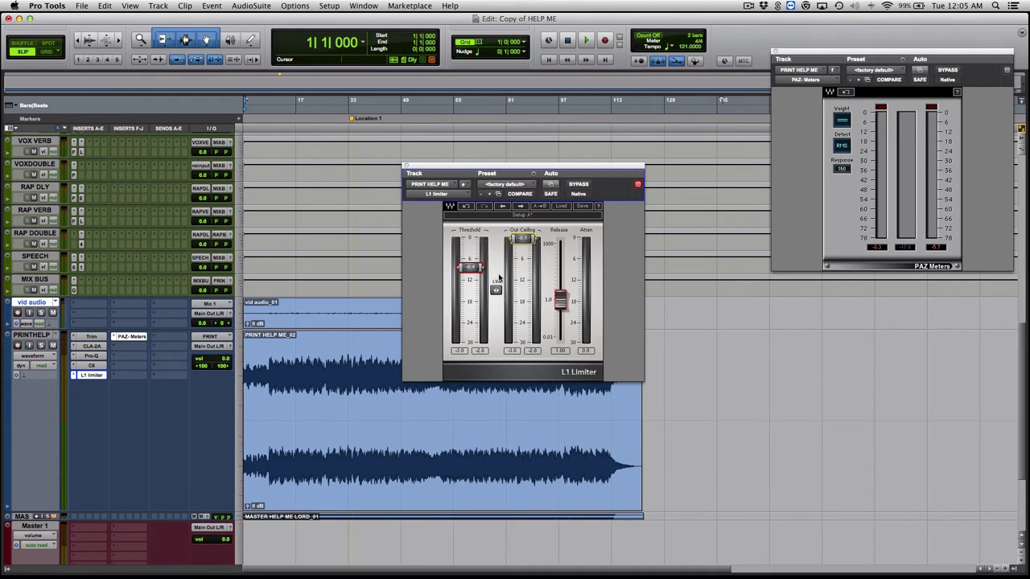
drag(470, 267, 470, 239)
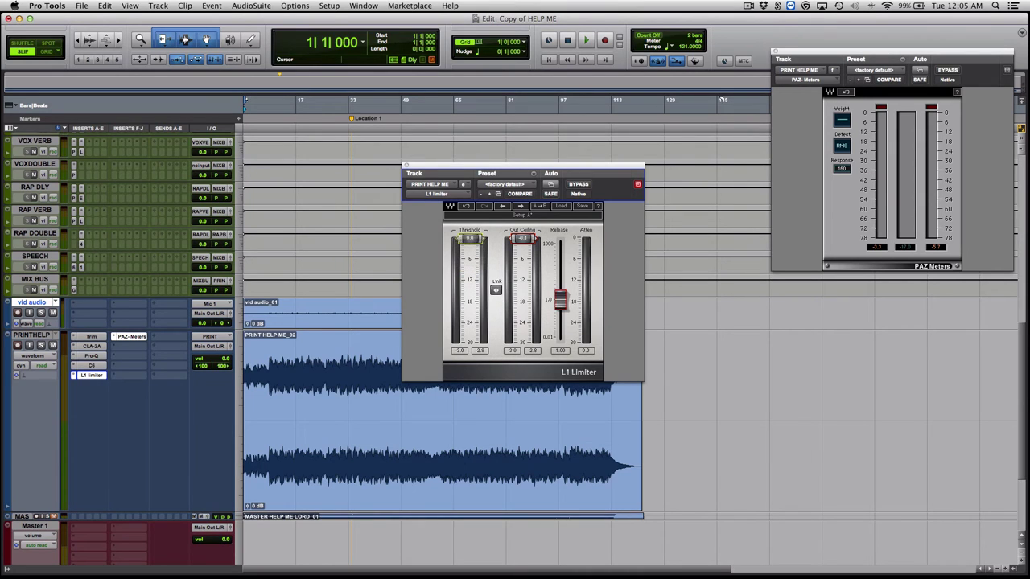
click(470, 239)
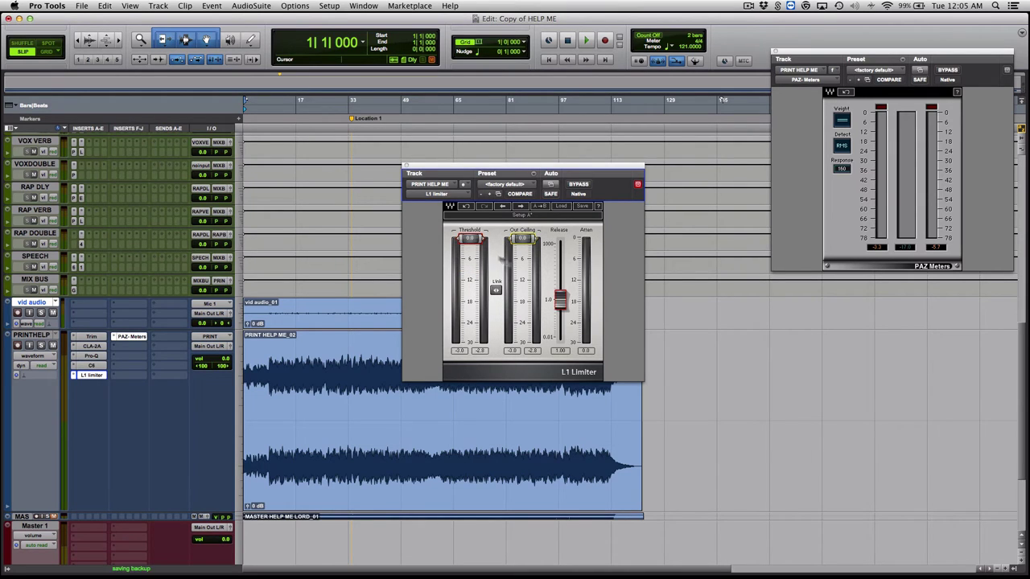
click(496, 290)
Test the link by lowering L1's threshold and output ceiling together to about -7.4, and reset both to 0.0.
drag(470, 239, 470, 244)
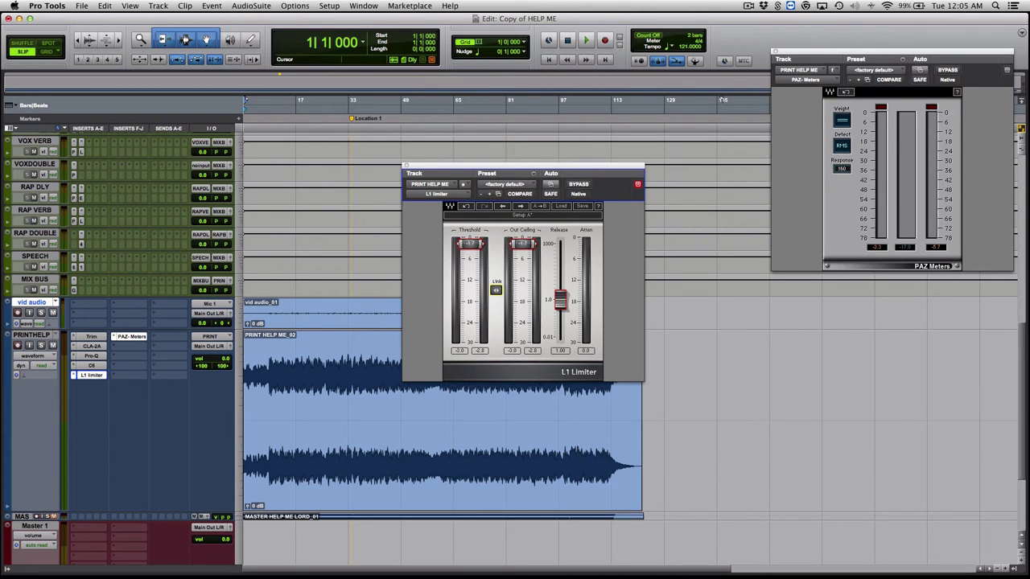
drag(470, 244, 470, 264)
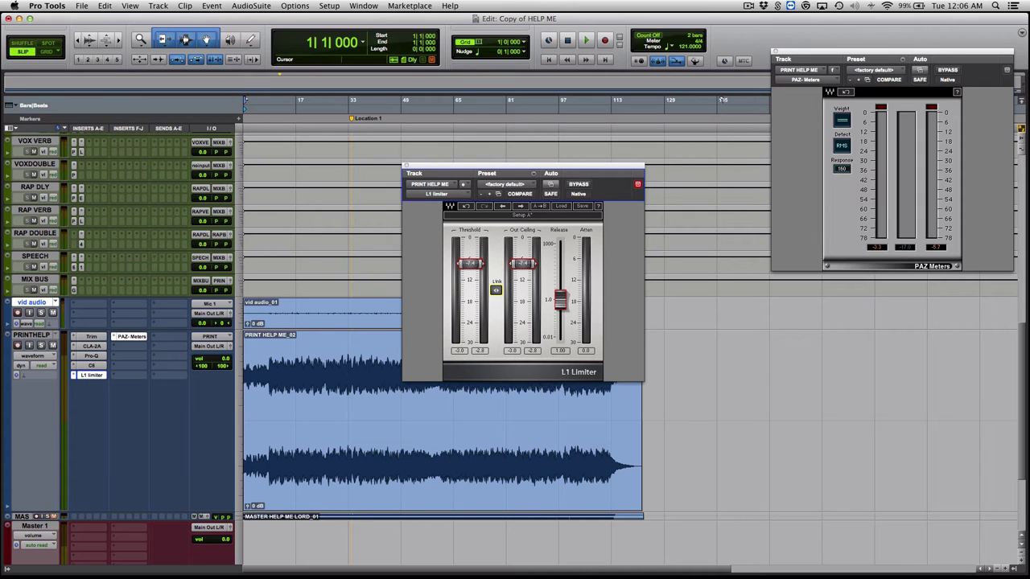
alt+click(470, 264)
Lower L1's linked threshold and output ceiling to about -9 dB while the mix plays, and replay it to check the limiting.
key(space)
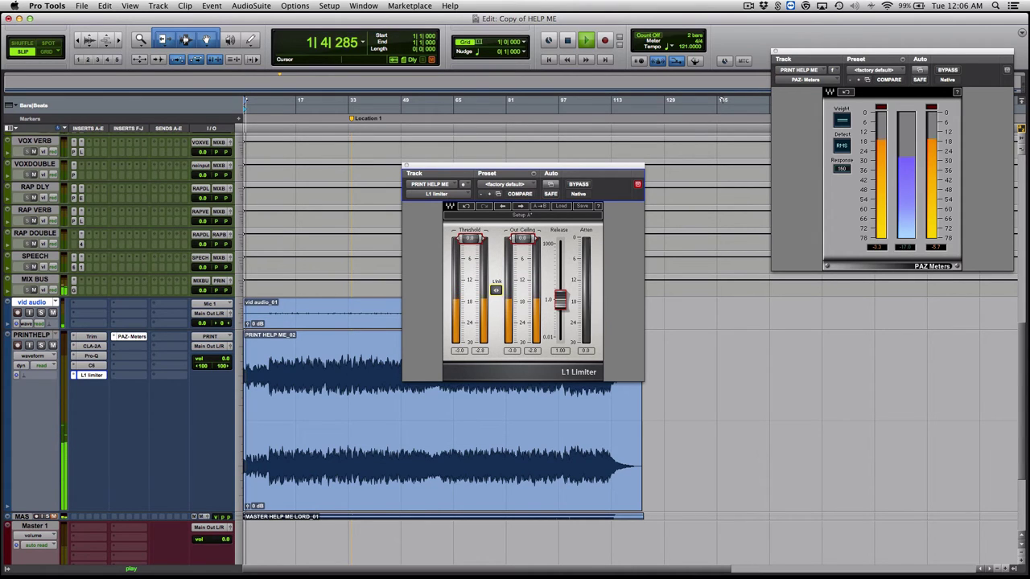
drag(470, 239, 470, 269)
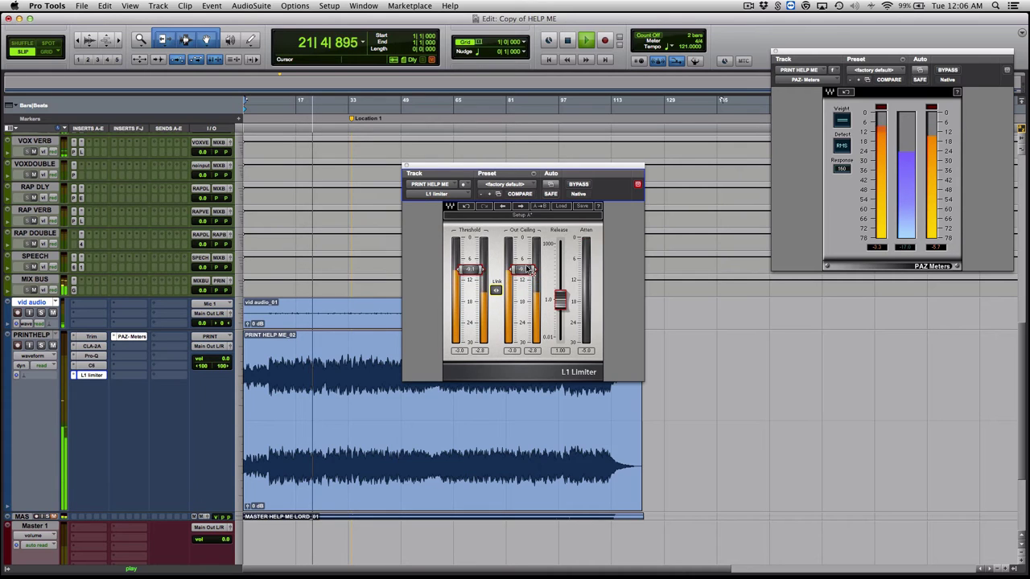
key(space)
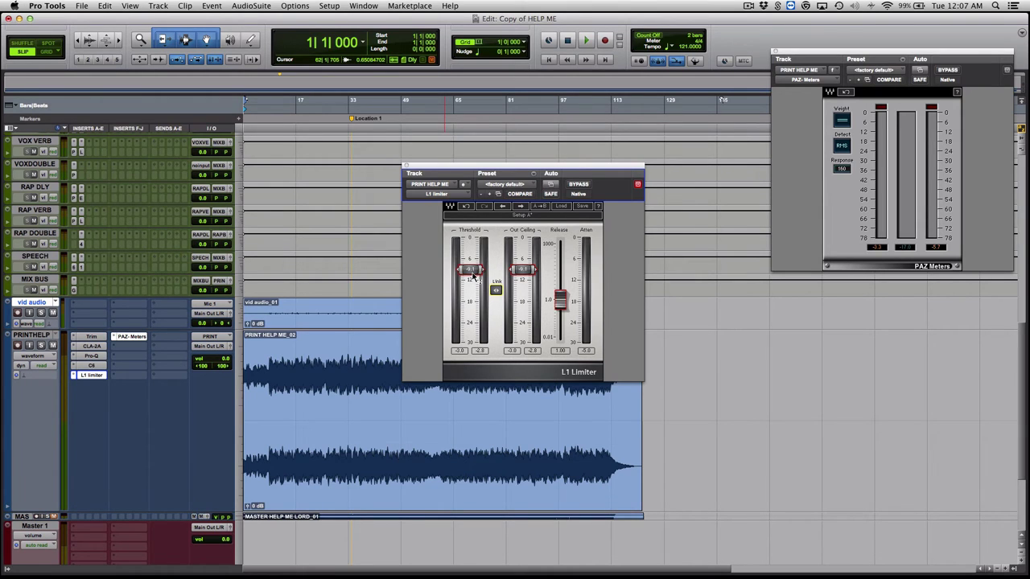
key(space)
mouse_move(473, 276)
mouse_down()
mouse_move(473, 325)
mouse_move(473, 269)
mouse_up()
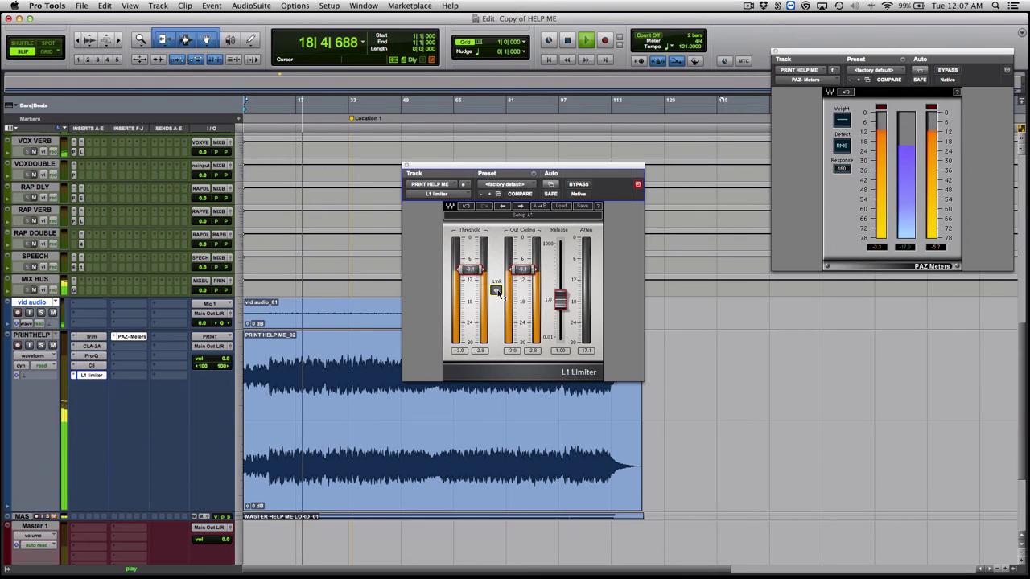
Restart the mix from the beginning, unlink L1's threshold and output ceiling, and raise Out Ceiling to -0.1.
key(space)
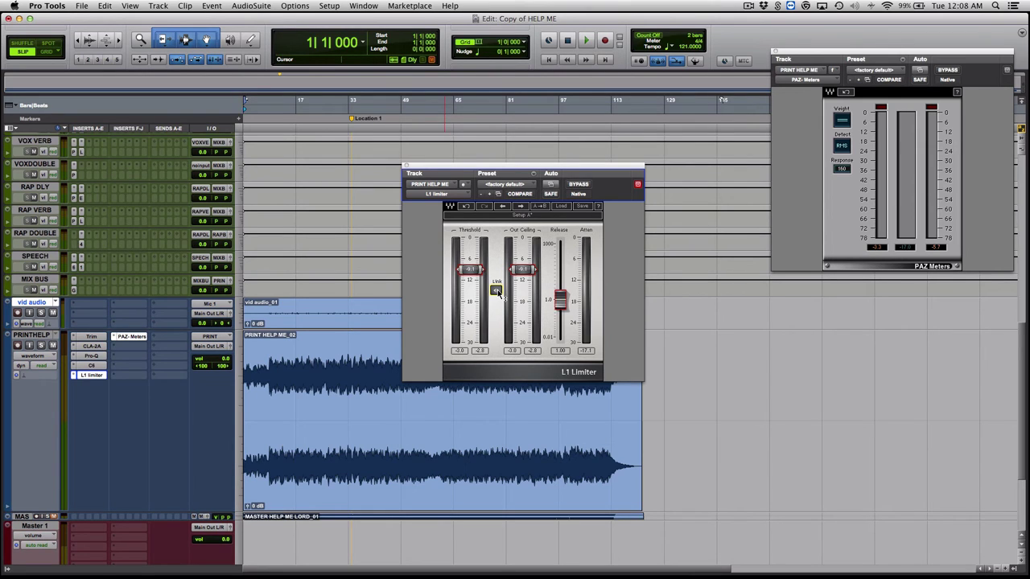
key(space)
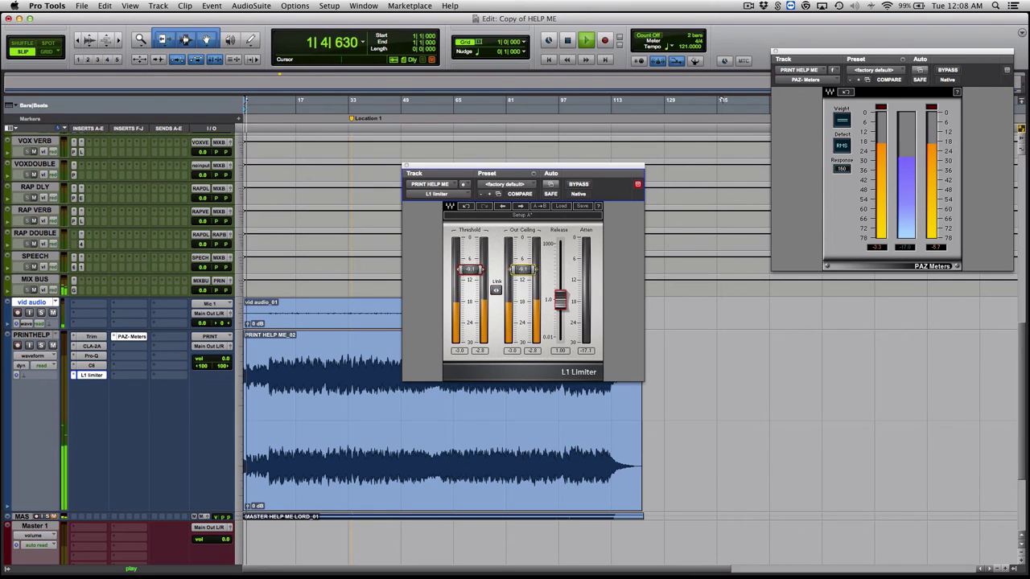
drag(522, 269, 524, 241)
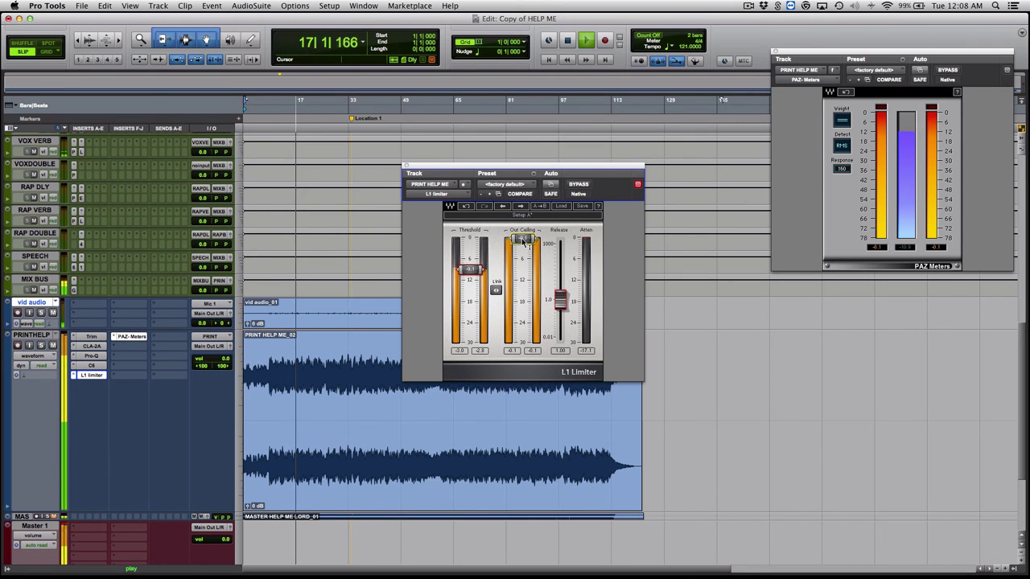
Play the mix from near bar 37 and compare it with the L1 limiter bypassed and active, leaving the limiter active.
click(363, 314)
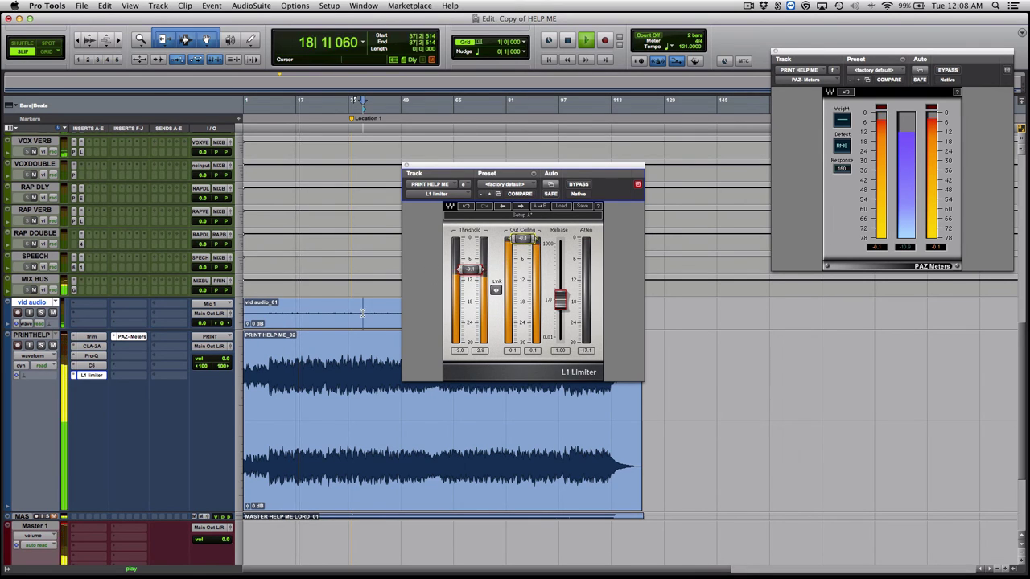
key(super+period)
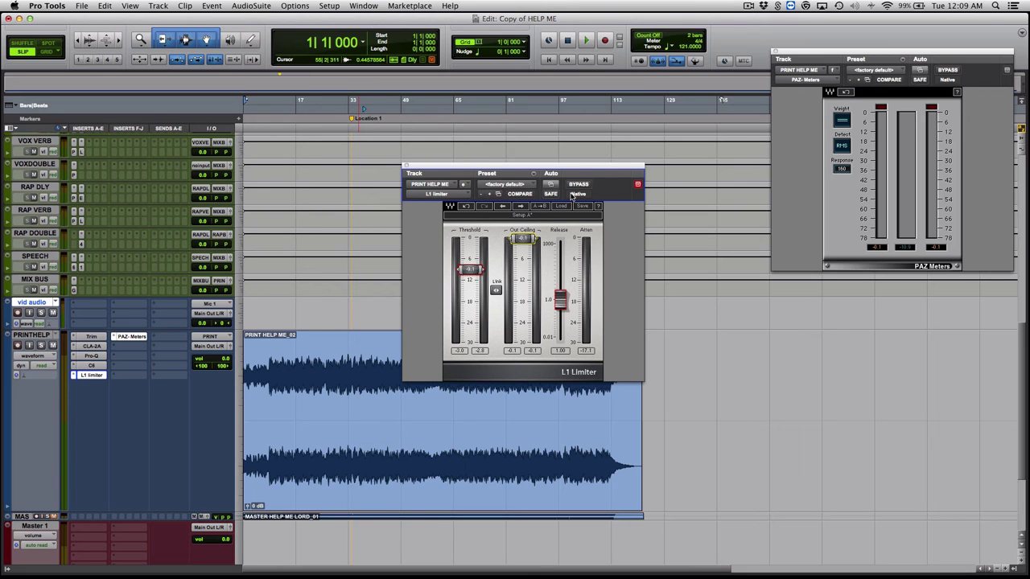
key(space)
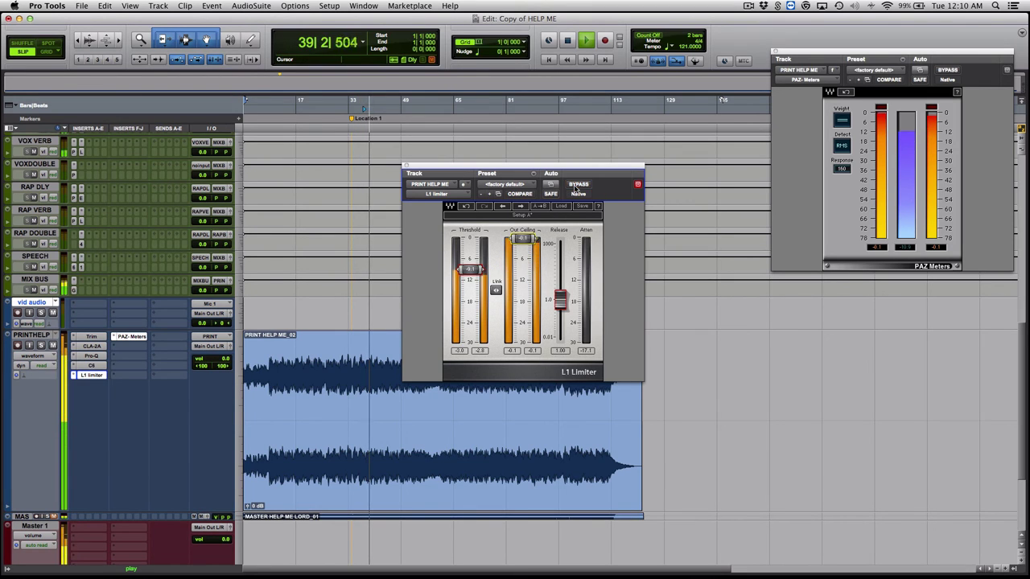
click(576, 186)
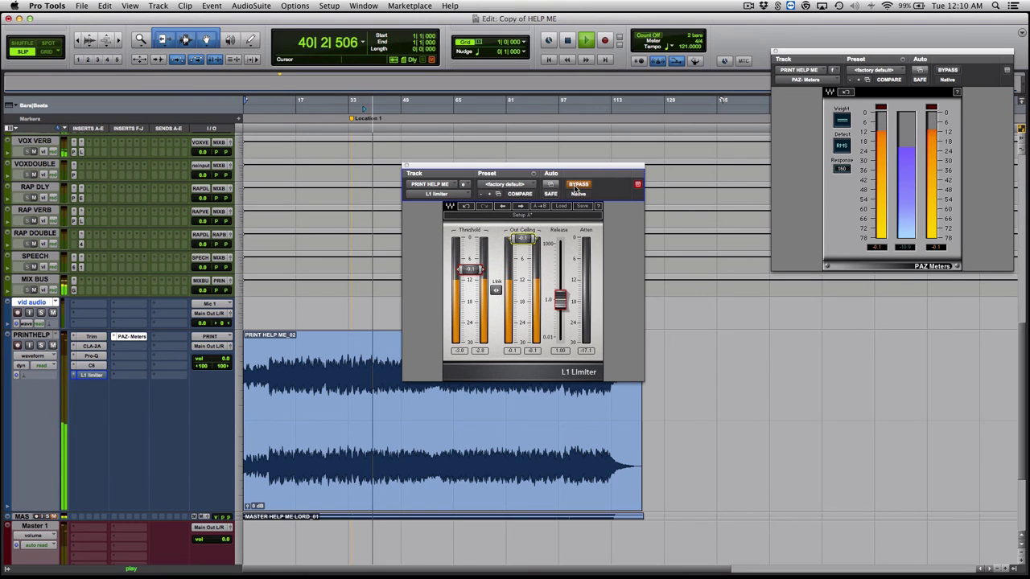
click(576, 186)
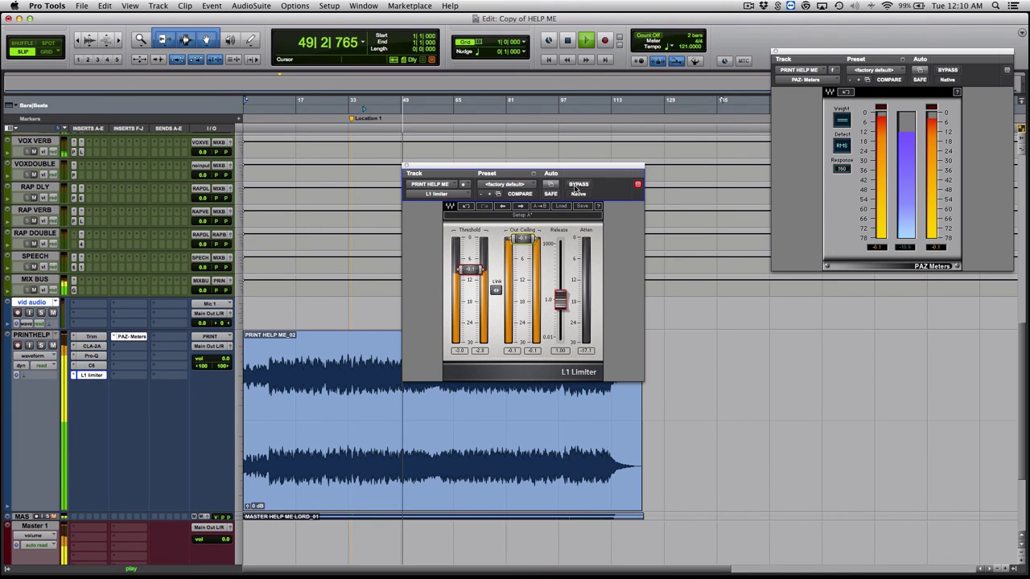
Compare the playing mix once more with the L1 limiter bypassed and active, and stop playback.
click(578, 184)
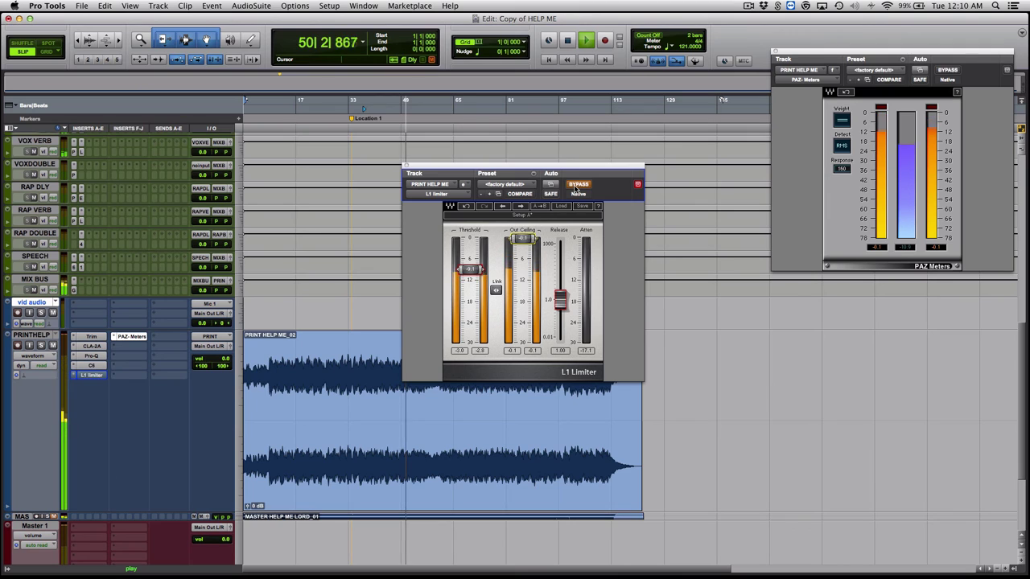
click(576, 186)
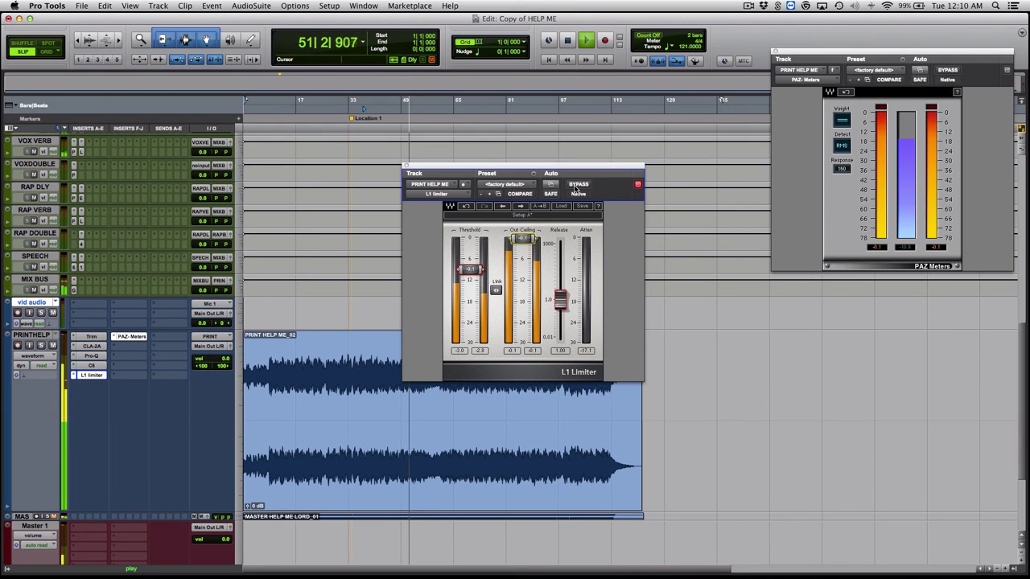
key(space)
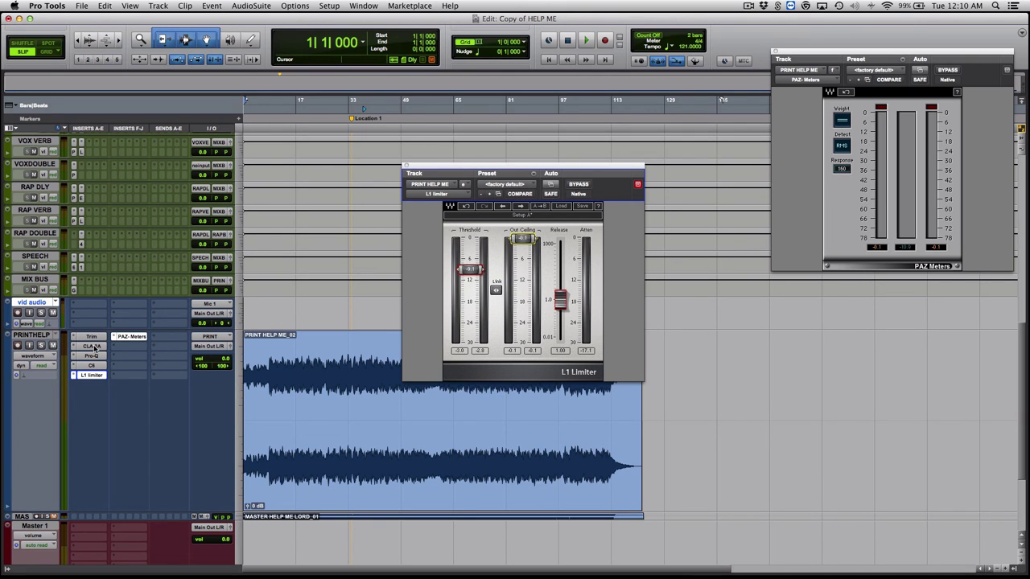
Bypass CLA-2A, Pro-Q, C6 and L1 limiter on PRINTHELP, play the mix, and compare CLA-2A active and bypassed.
super+click(94, 375)
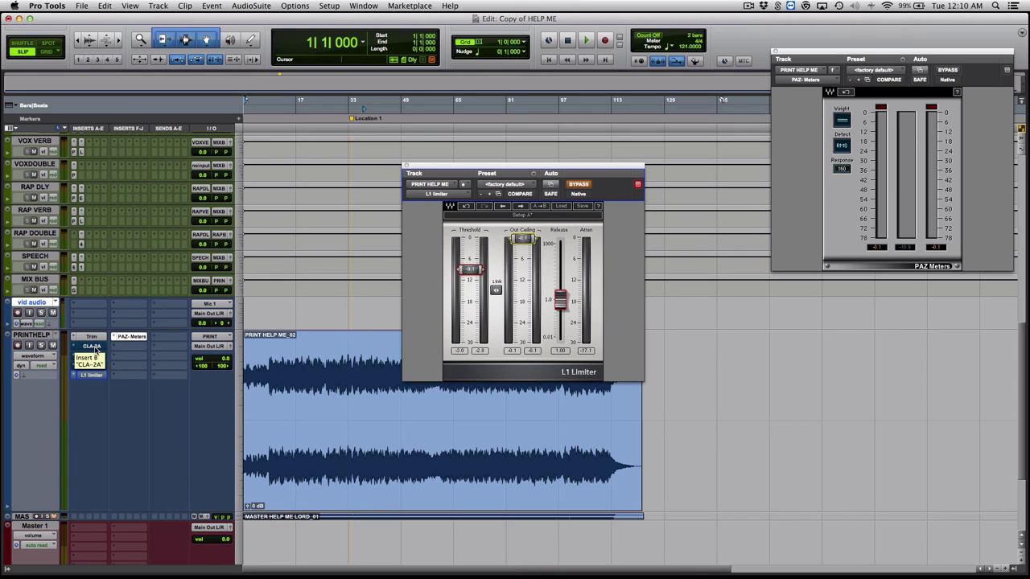
key(space)
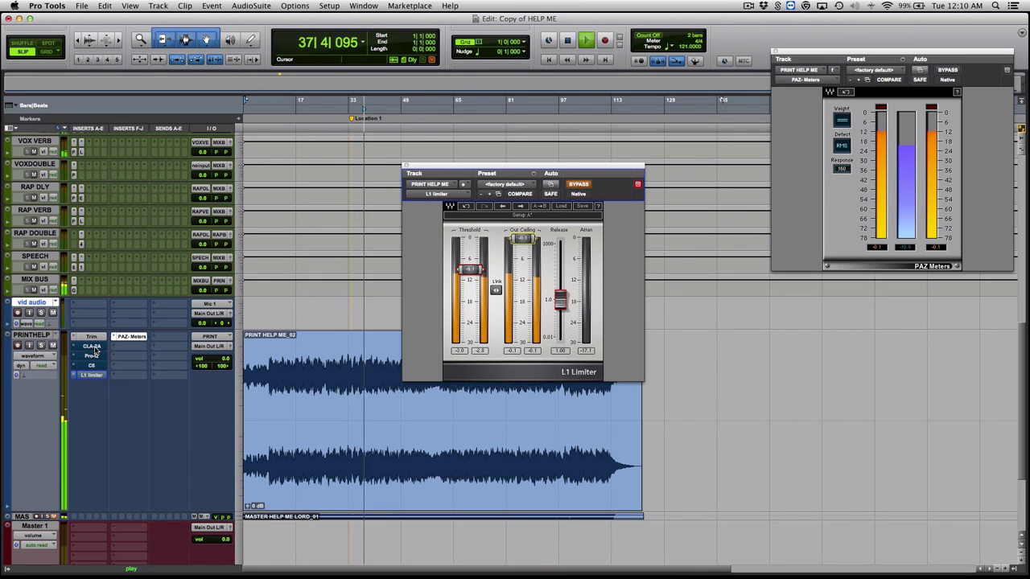
click(92, 346)
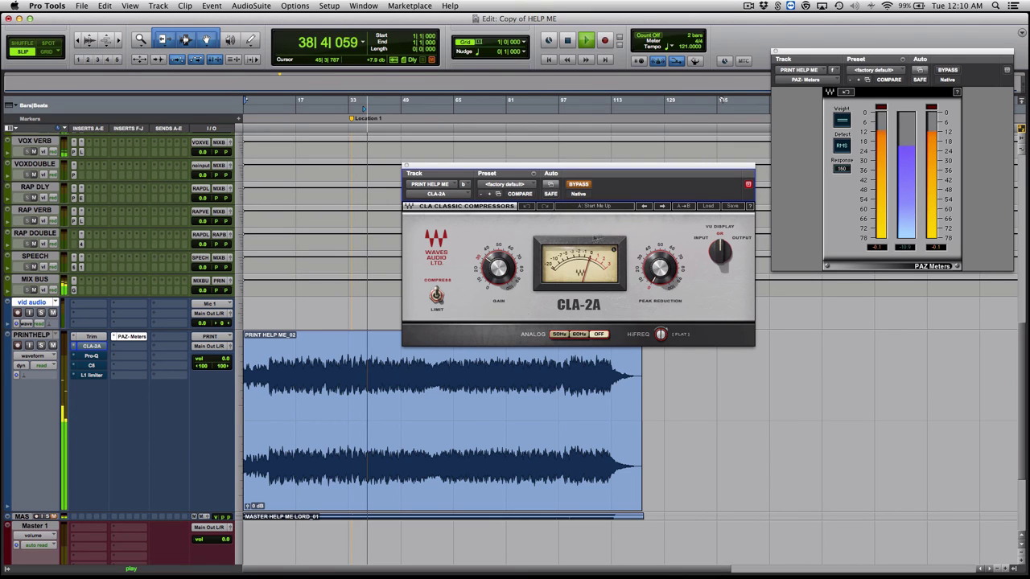
click(584, 187)
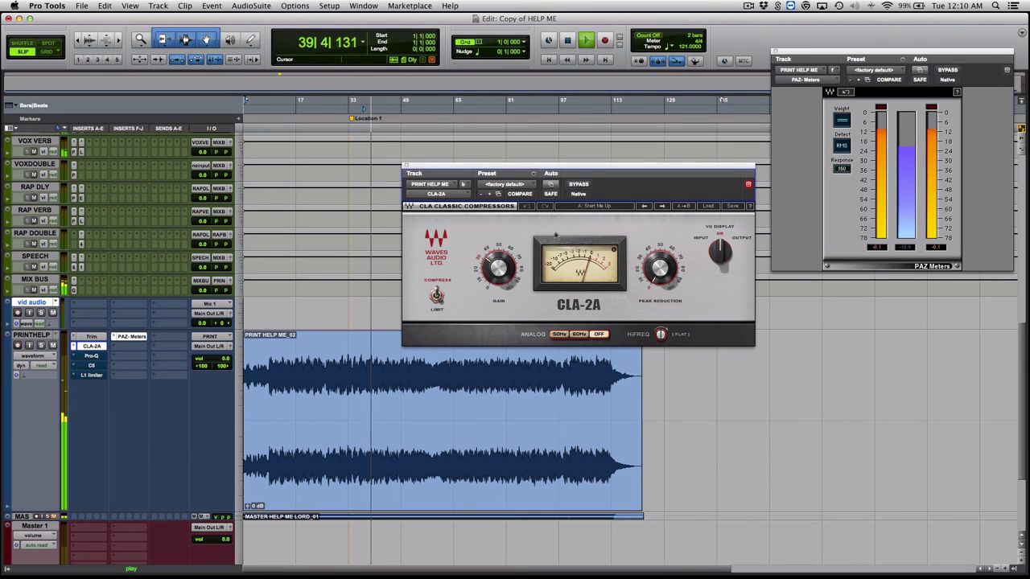
click(579, 185)
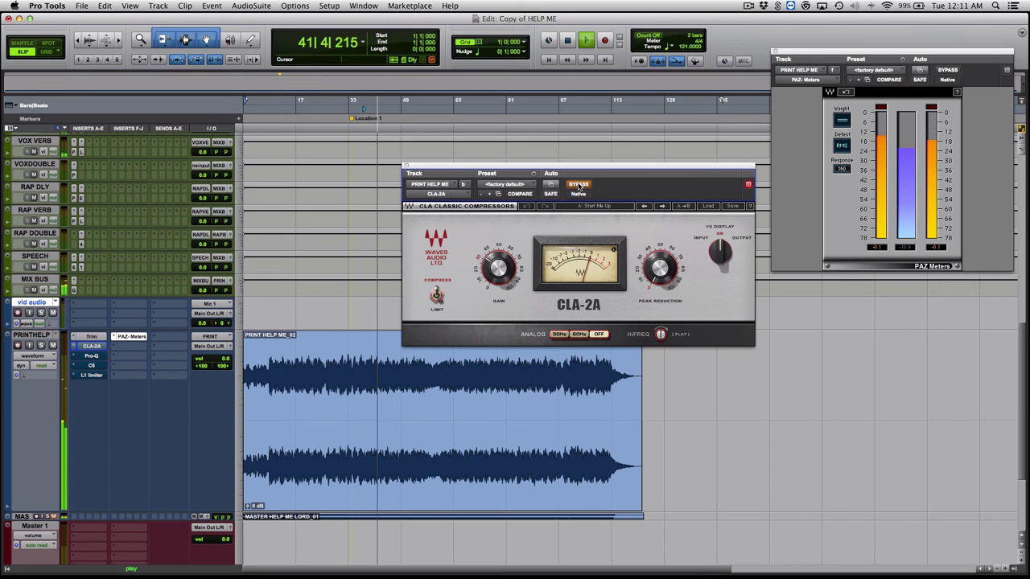
click(579, 186)
click(580, 186)
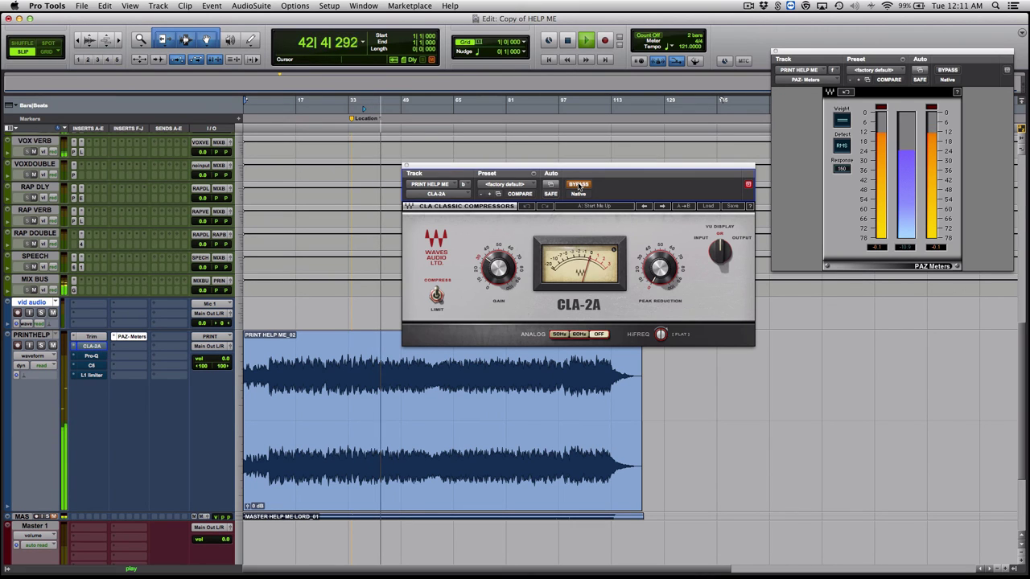
click(579, 185)
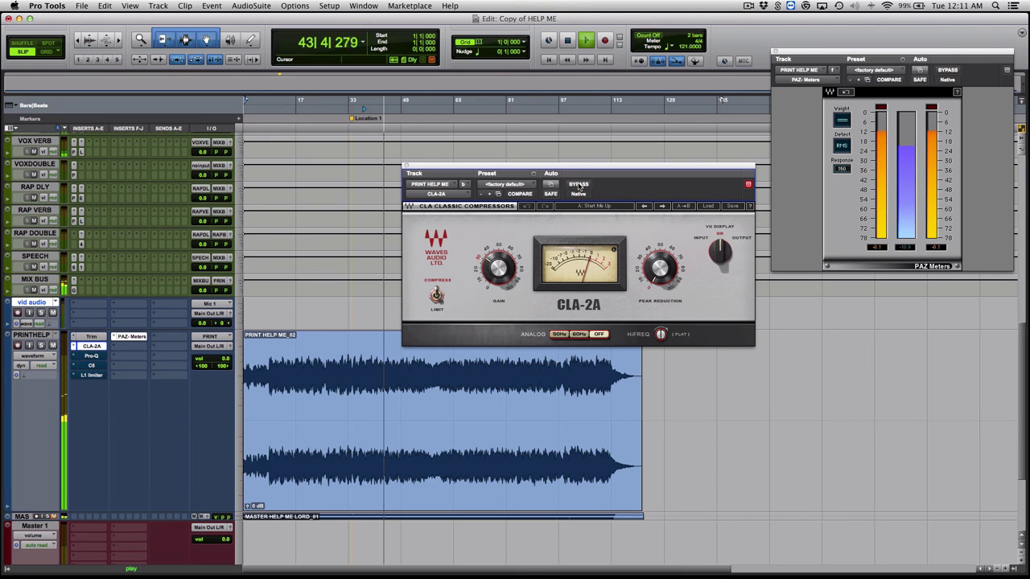
click(580, 186)
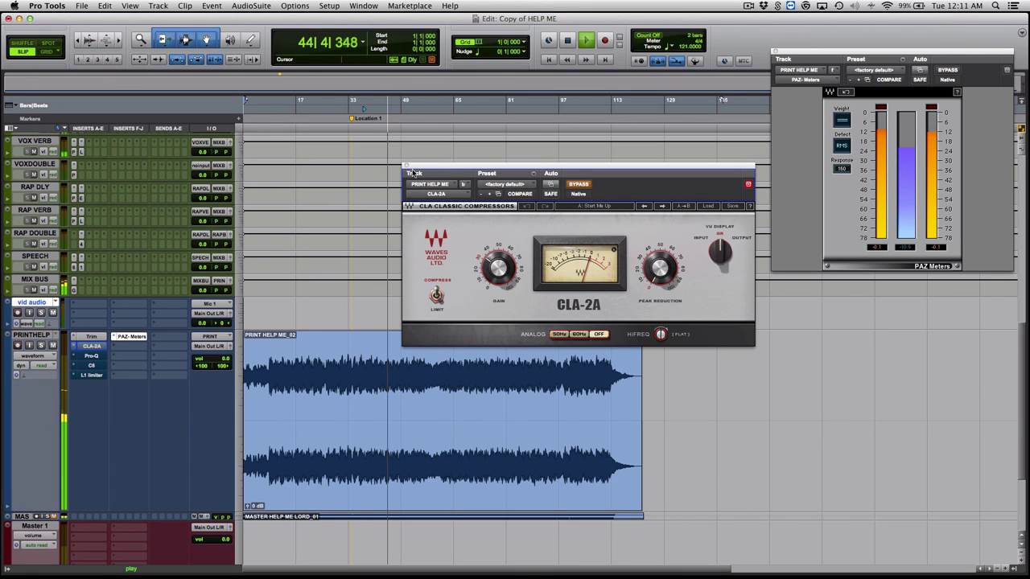
Reactivate CLA-2A, Pro-Q, C6 and L1 limiter one after another while the mix plays to hear each processor added.
click(408, 168)
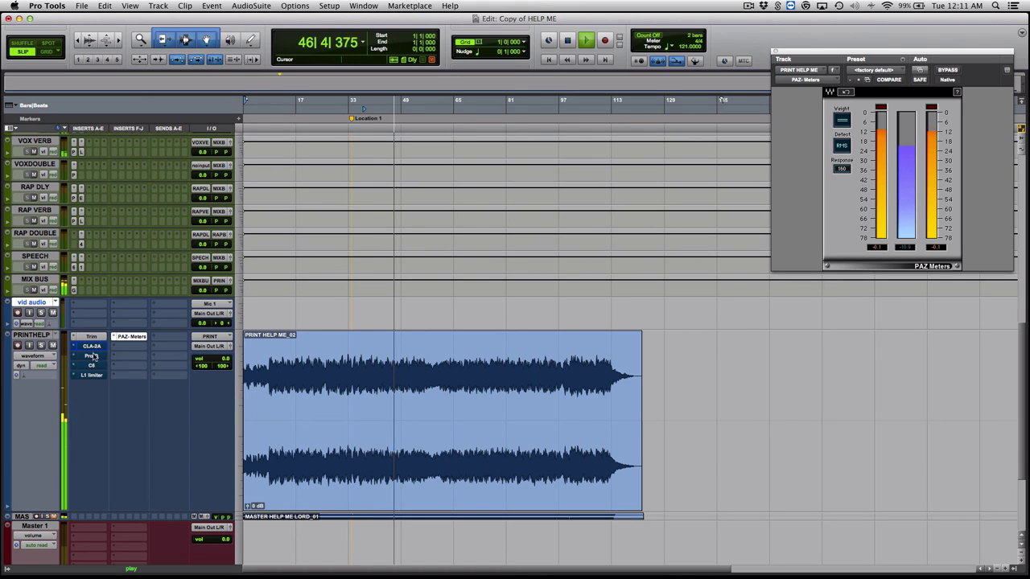
click(92, 347)
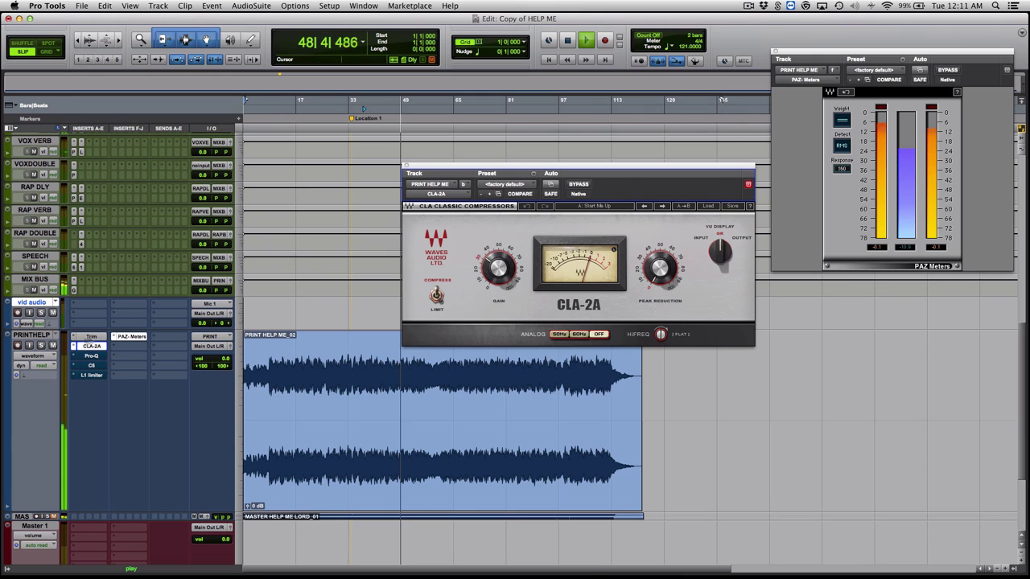
click(92, 355)
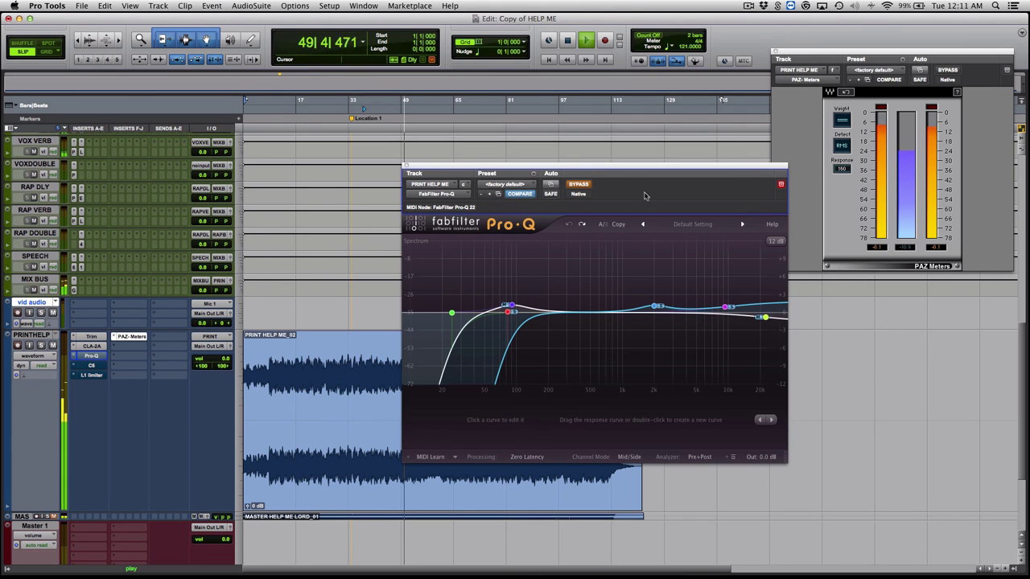
click(587, 186)
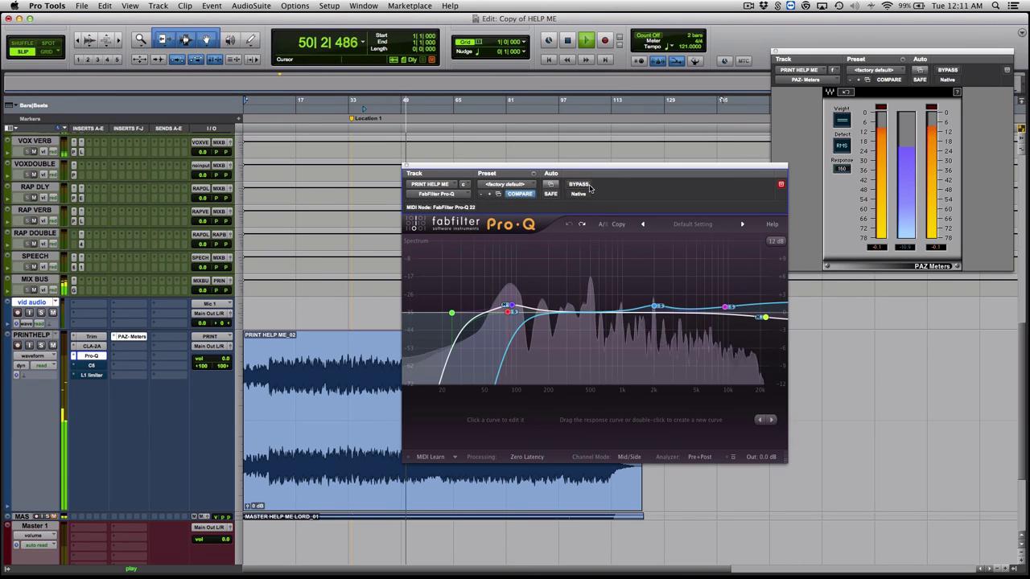
click(91, 366)
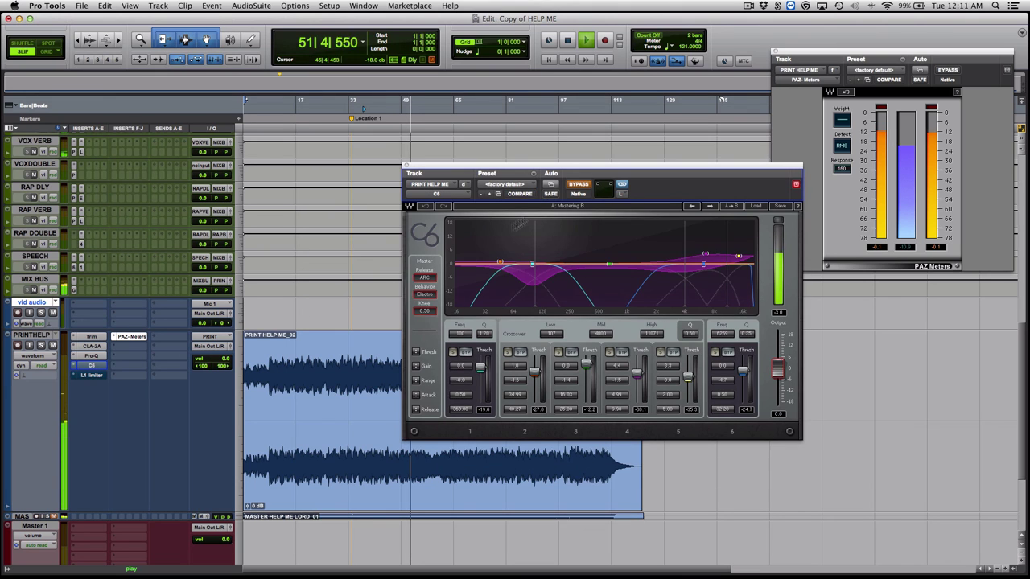
click(579, 186)
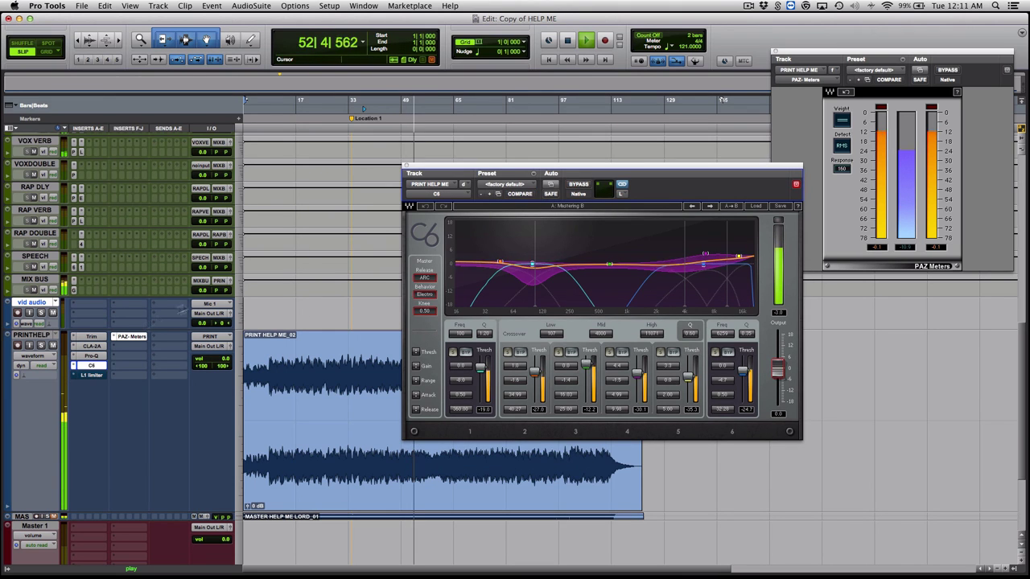
click(90, 375)
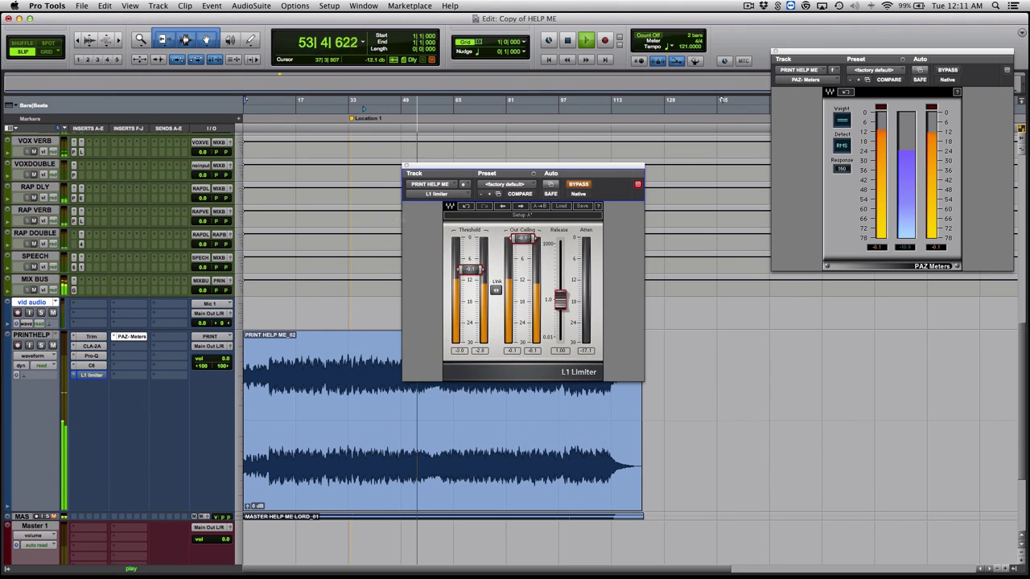
click(578, 184)
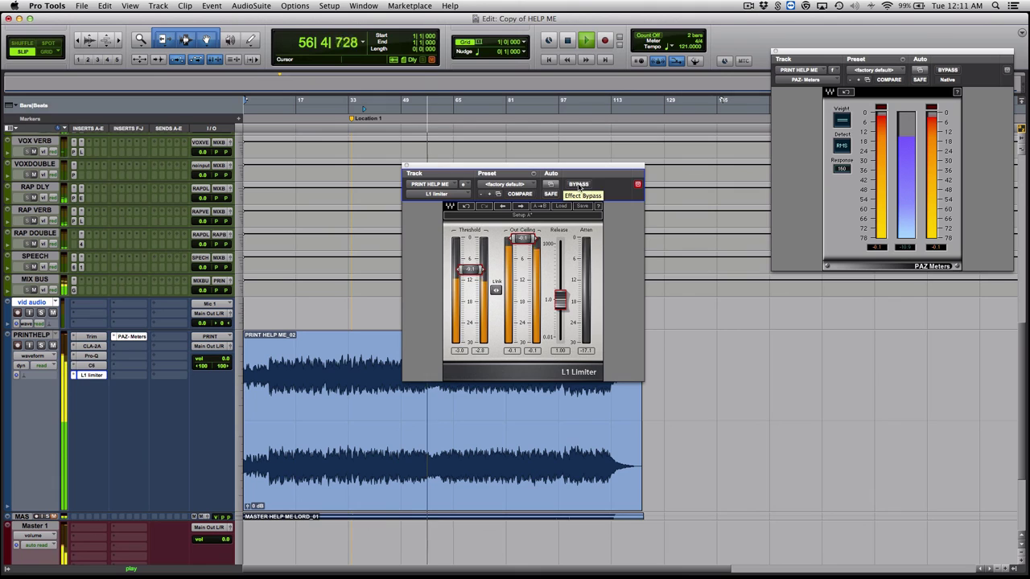
Close the L1 limiter window, save the session while the mastered mix plays, and stop playback.
click(406, 166)
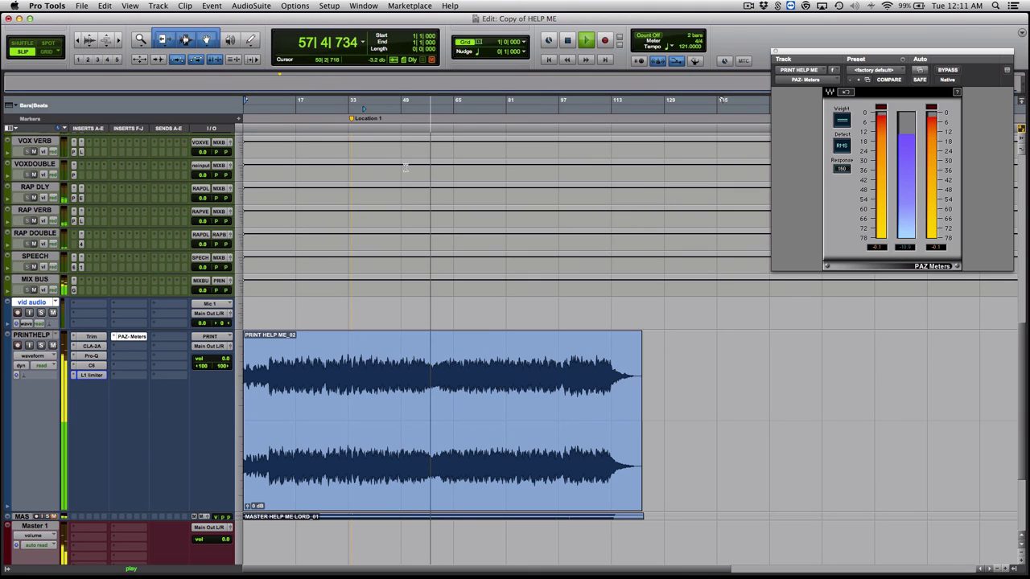
key(super+s)
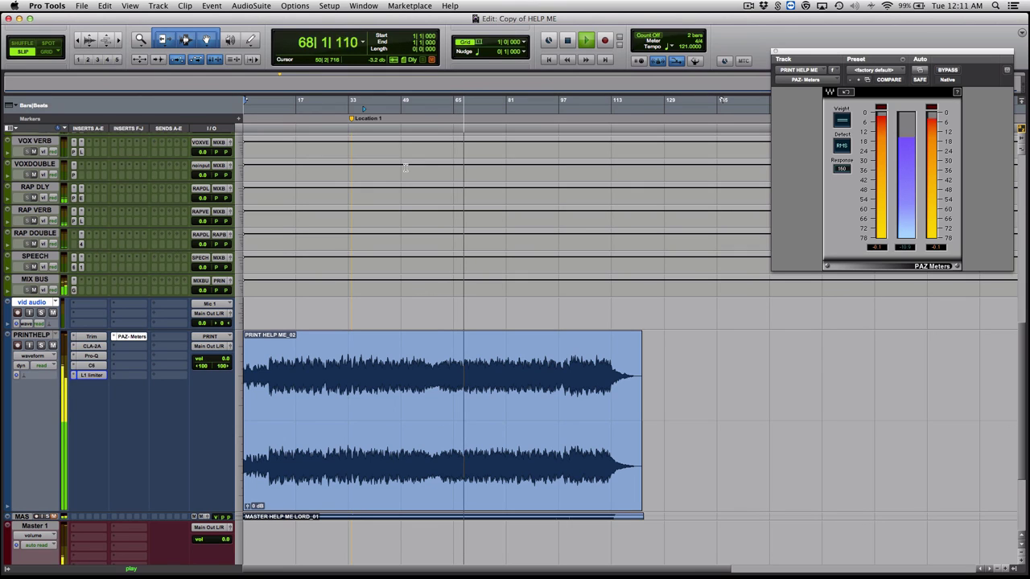
key(space)
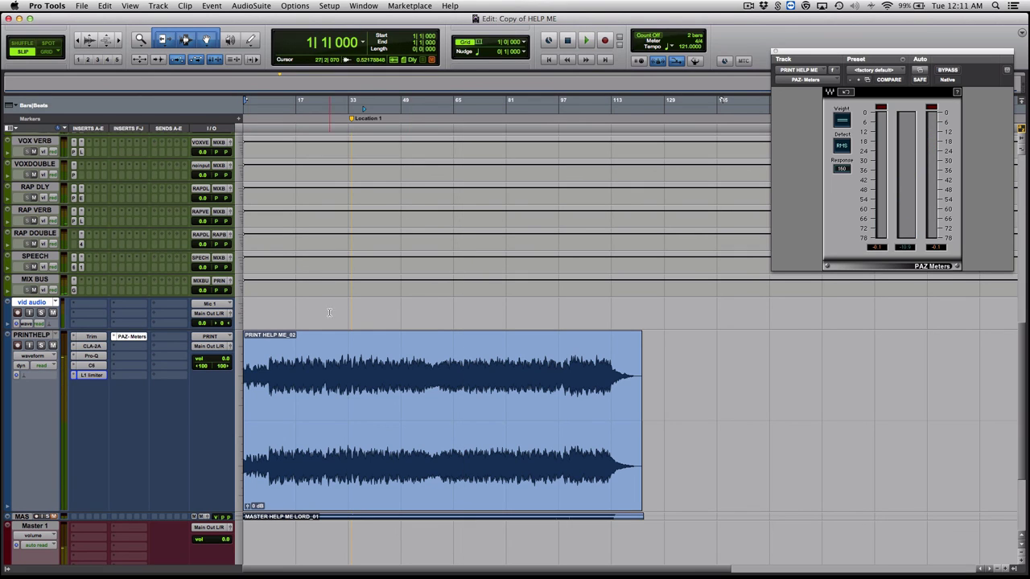
Set the MASTERHE track's height to large so the mastered waveform can be inspected.
click(238, 517)
click(249, 554)
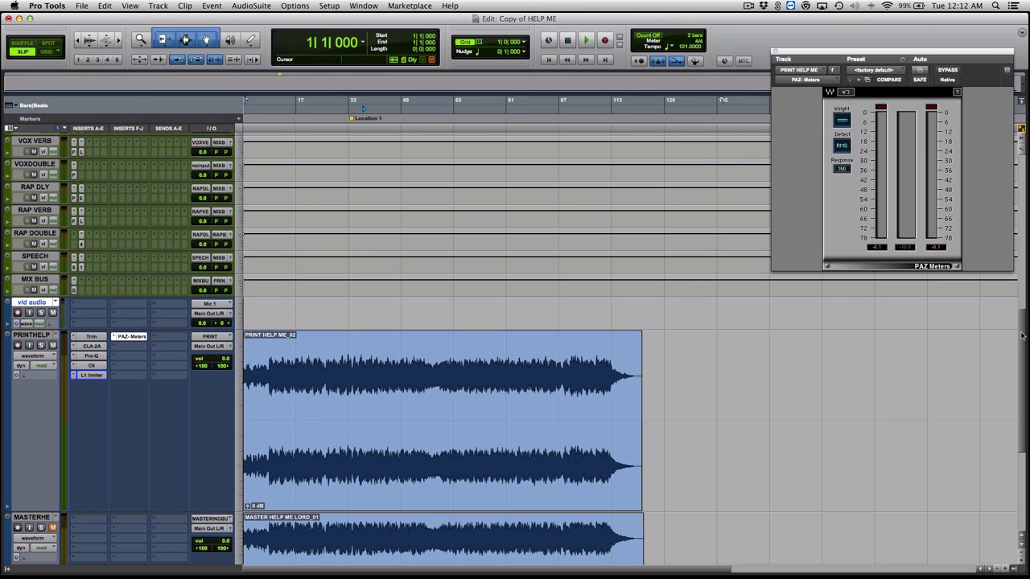
scroll(1023, 334, down, 3)
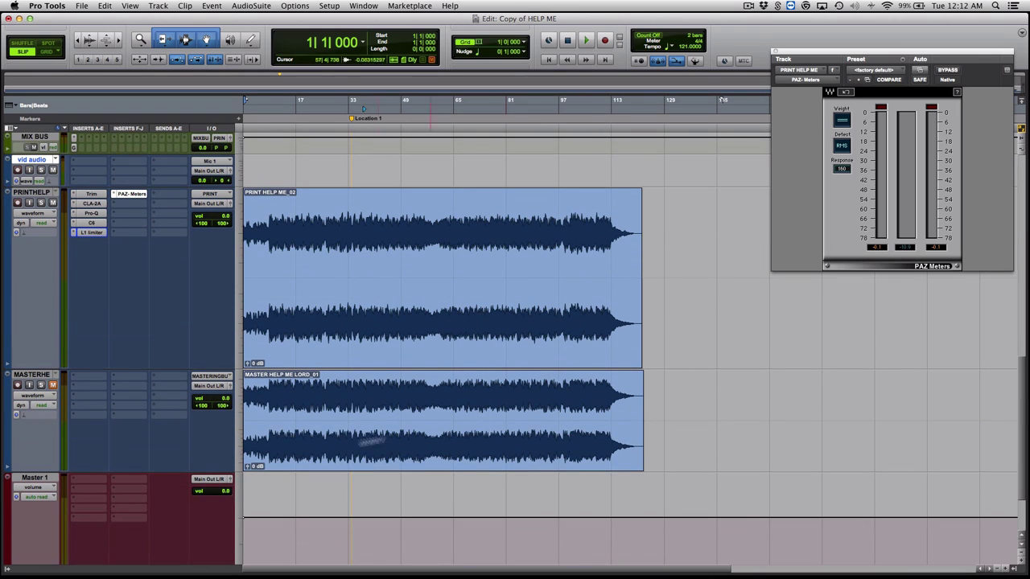
click(240, 451)
click(243, 462)
Set the PRINTHELP track's height to large to match the MASTERHE track for waveform comparison.
click(240, 342)
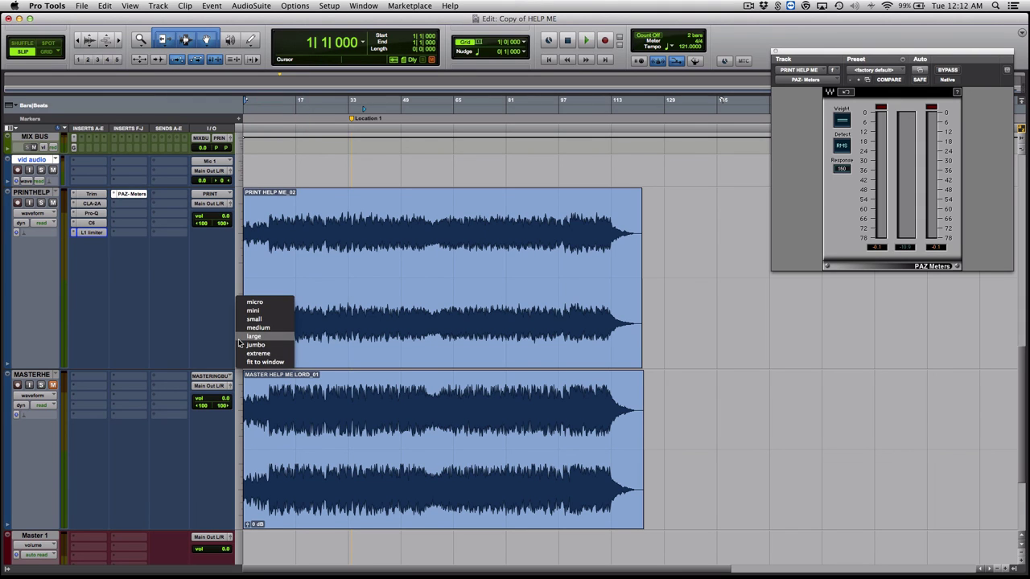
click(239, 342)
click(240, 295)
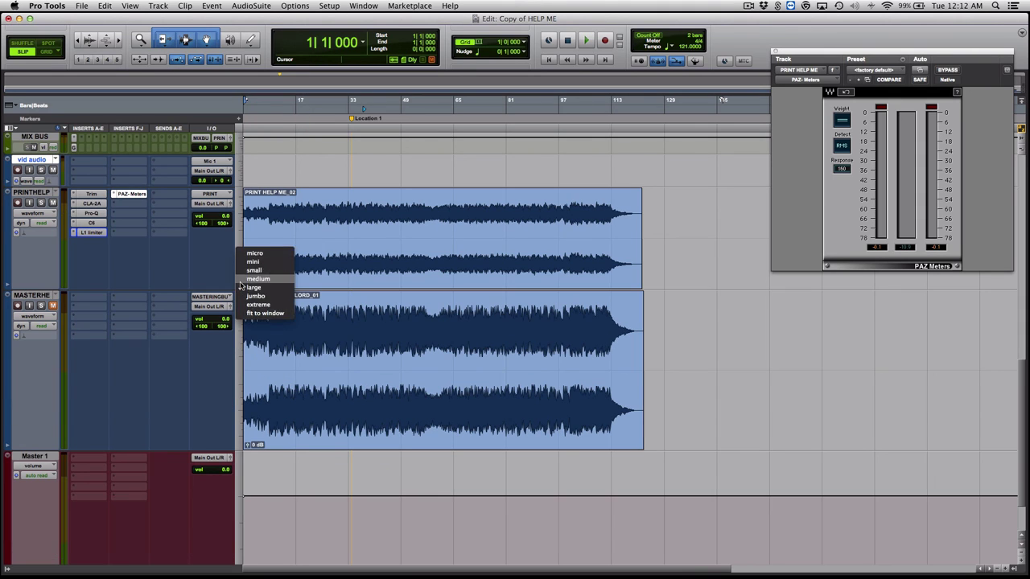
click(246, 296)
click(239, 375)
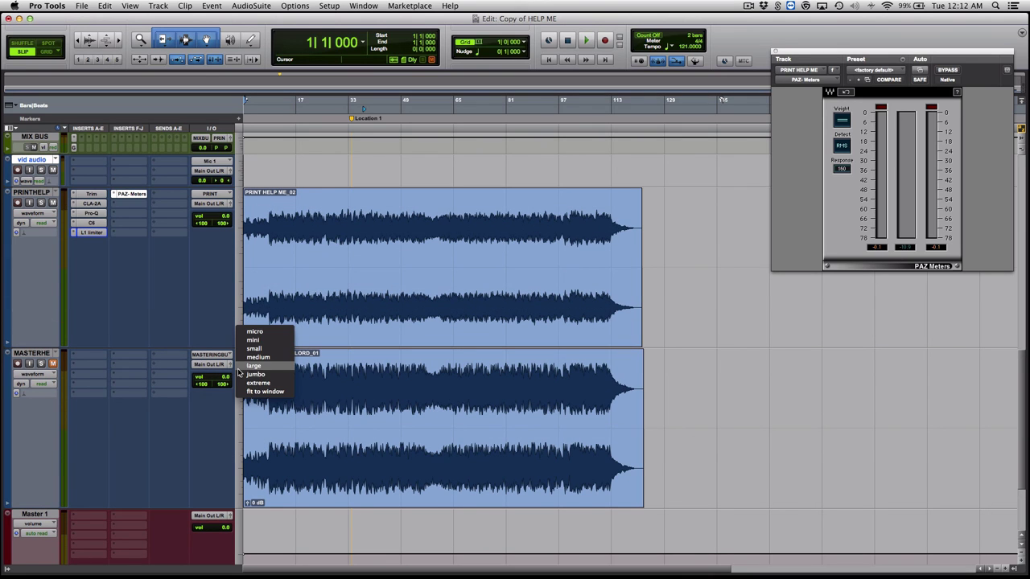
click(239, 375)
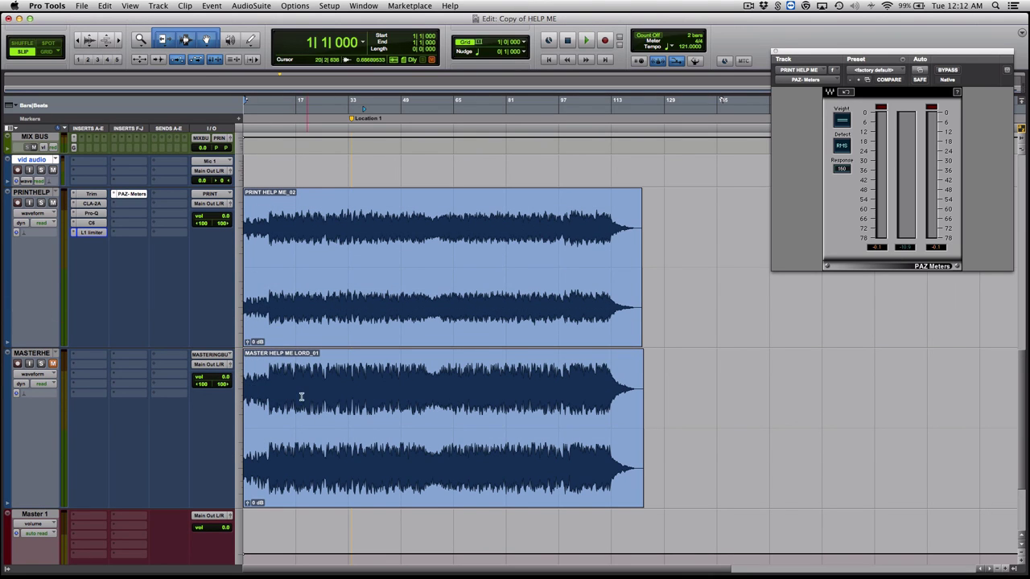